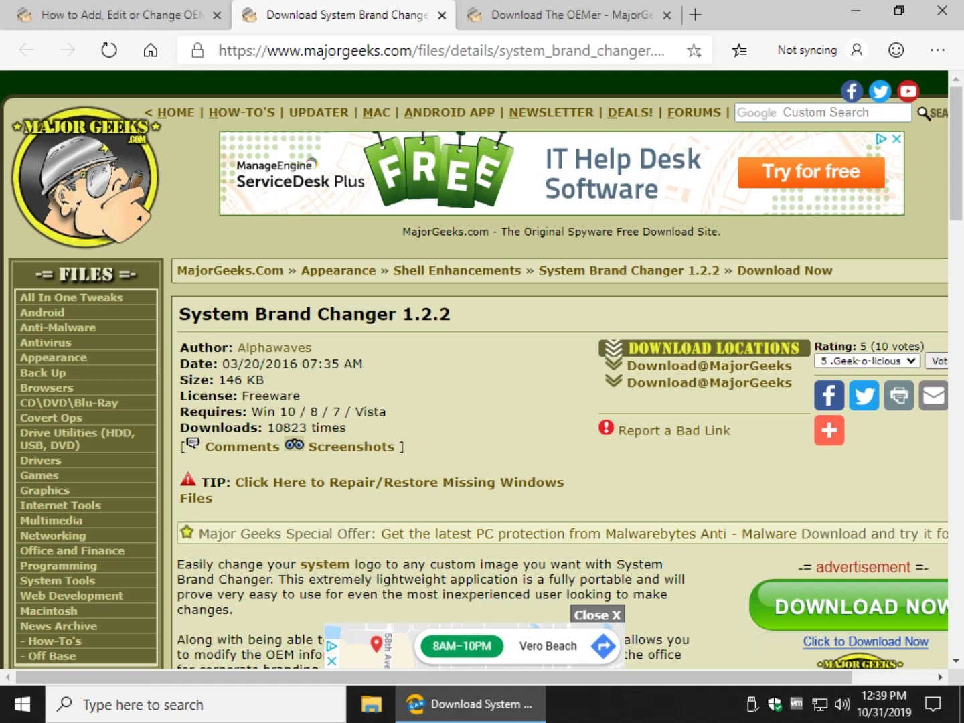
- View the System Brand Changer screenshot and close its download page
key("ctrl+shift+Tab")
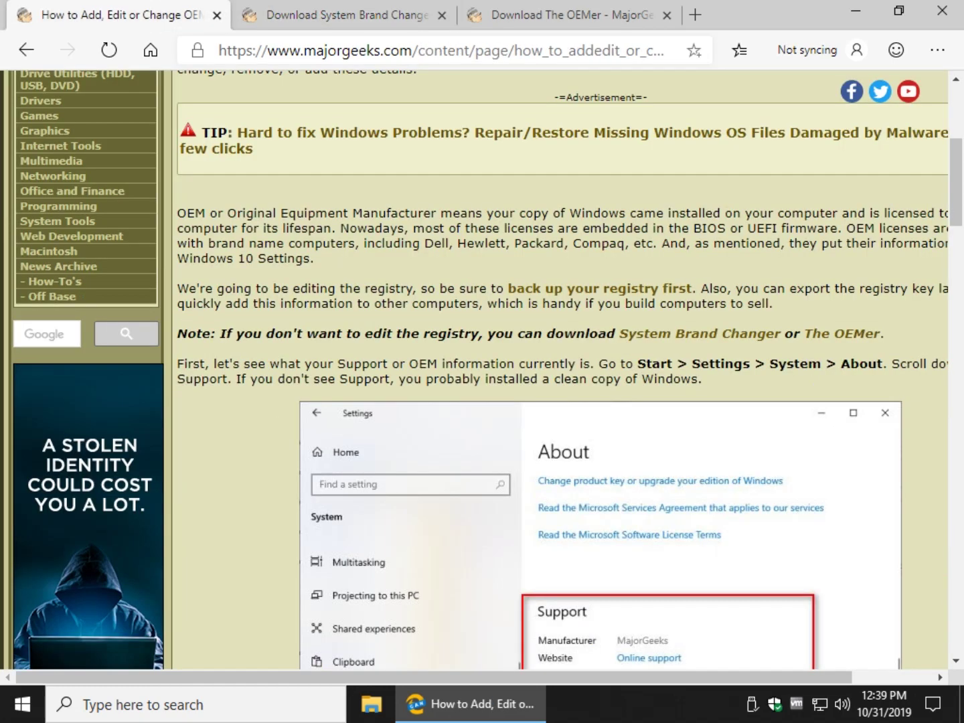
scroll(527, 376, "up", 5)
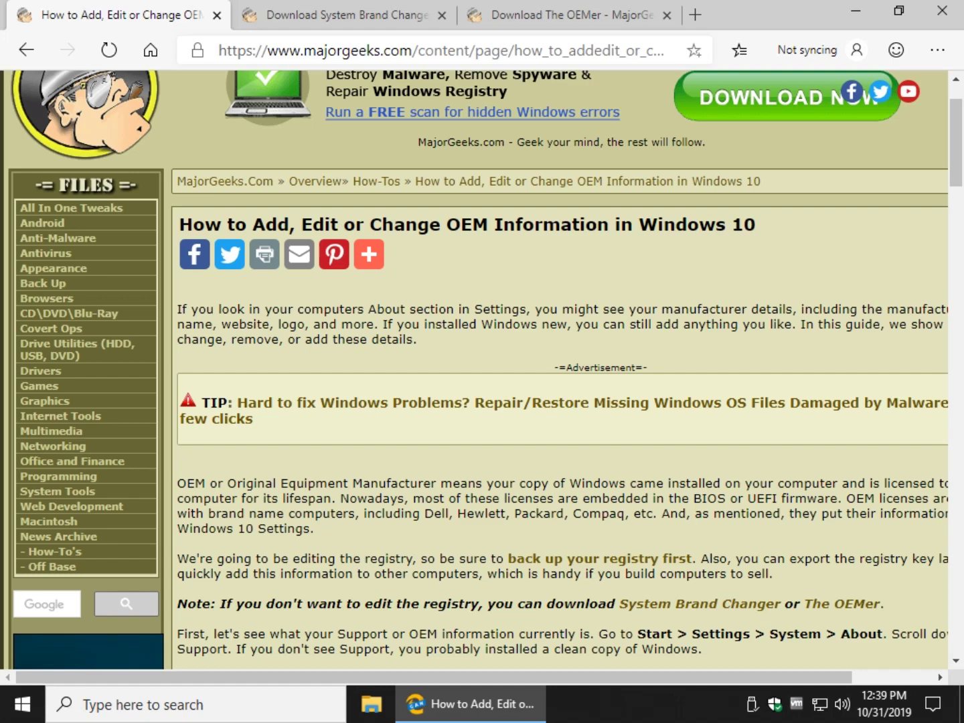
scroll(527, 377, "down", 6)
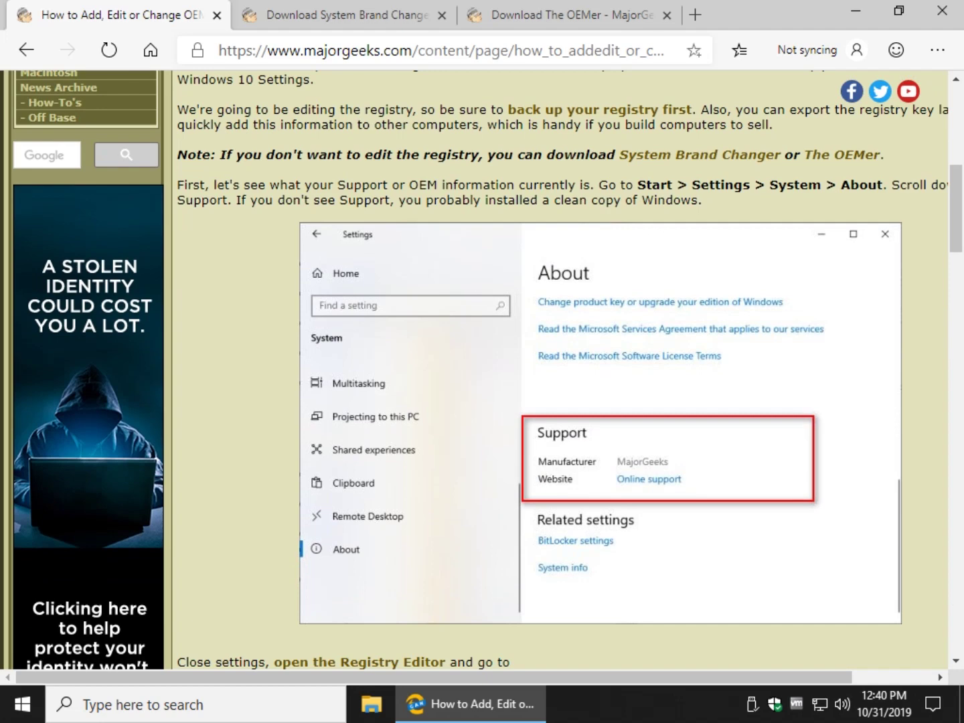
scroll(527, 377, "up", 3)
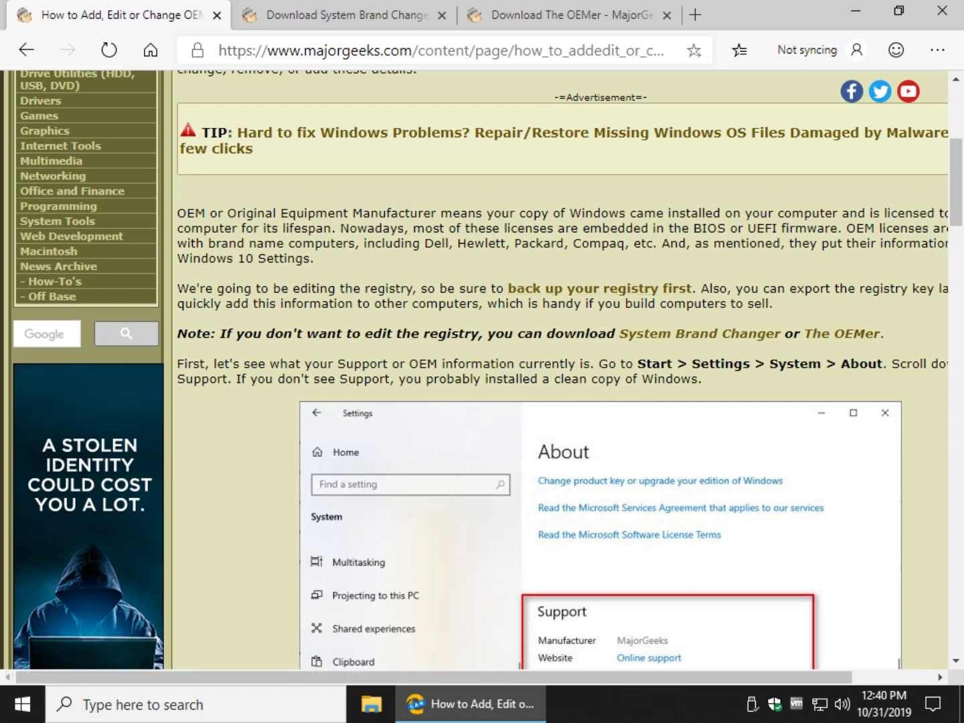
scroll(603, 292, "down", 1)
scroll(602, 292, "down", 1)
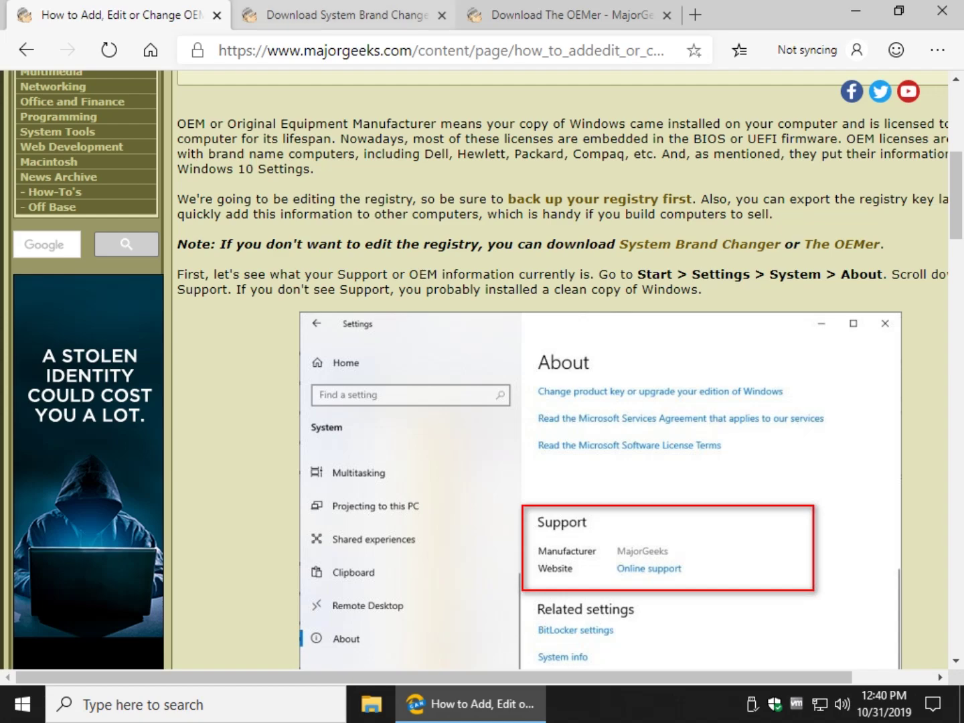
left_click(347, 14)
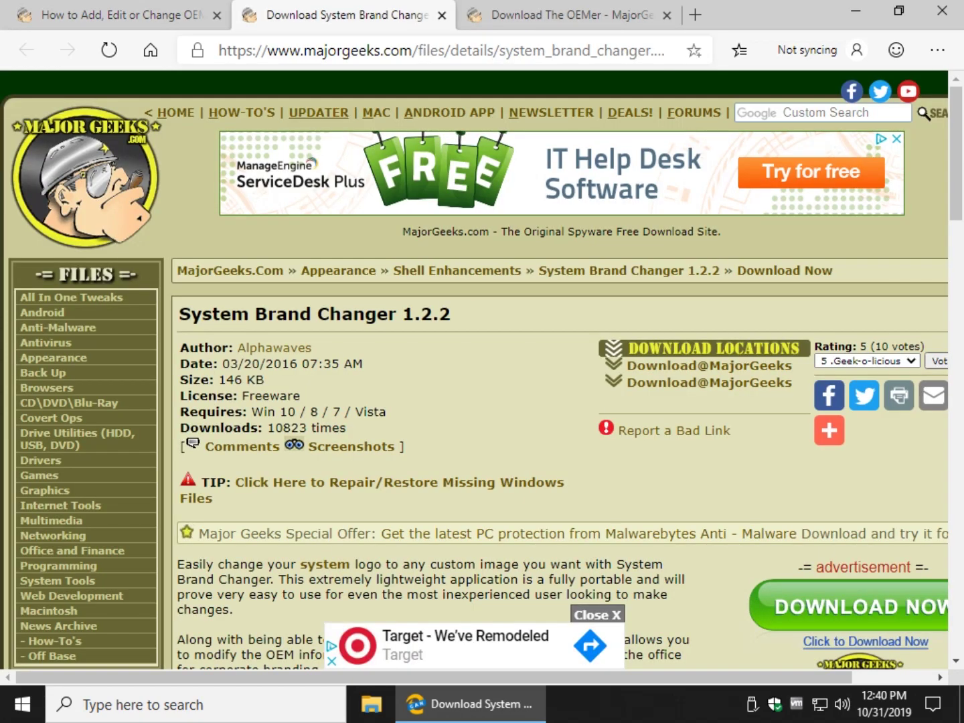
scroll(483, 377, "down", 3)
scroll(483, 377, "down", 4)
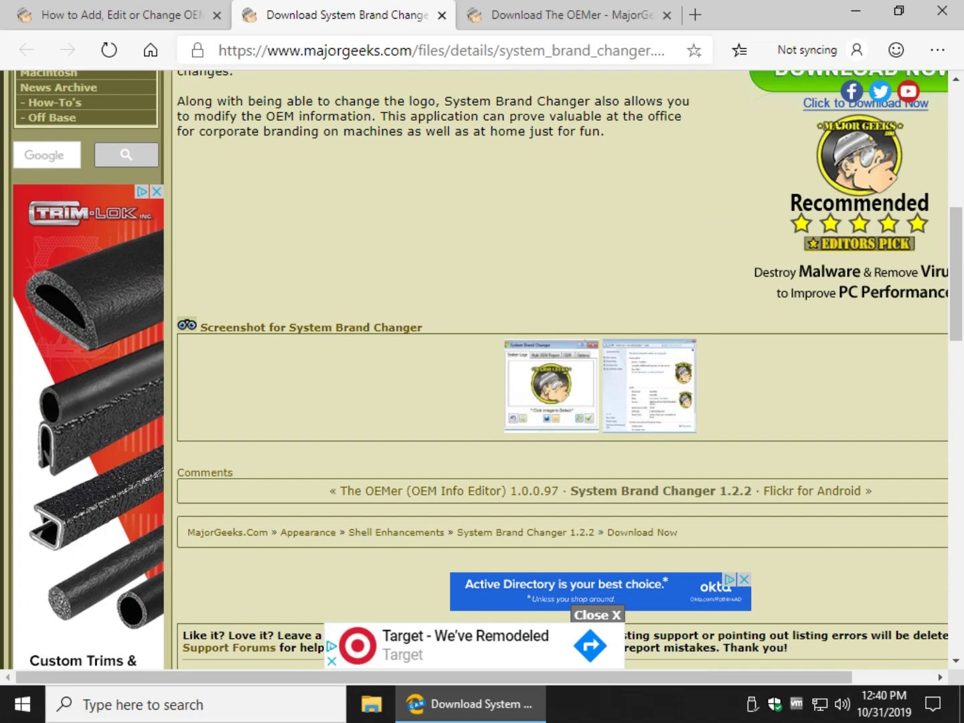
left_click(551, 384)
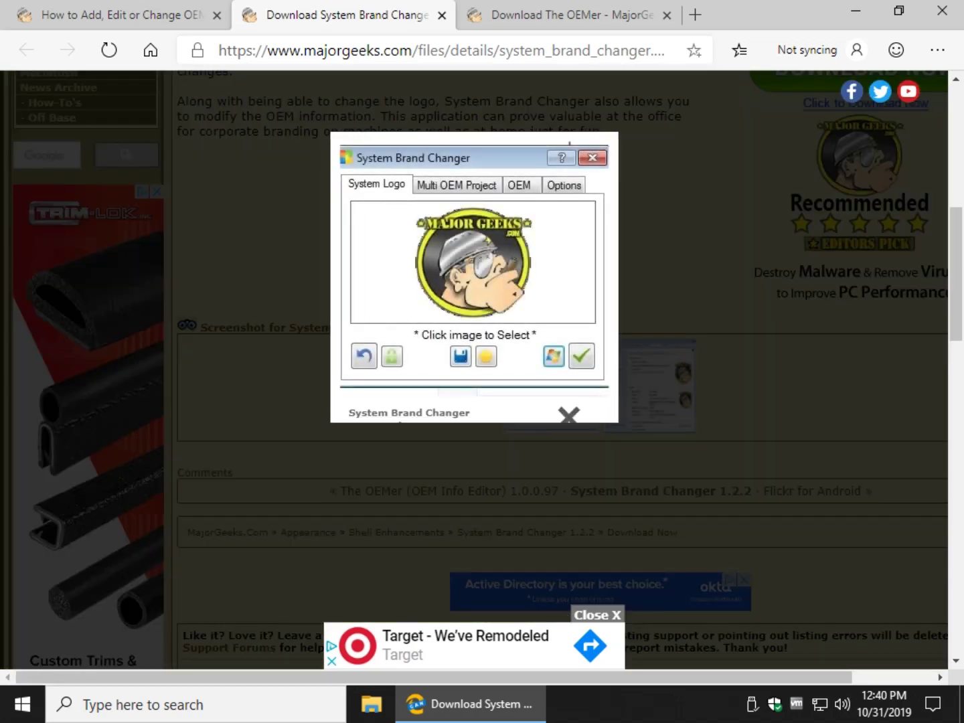
left_click(441, 15)
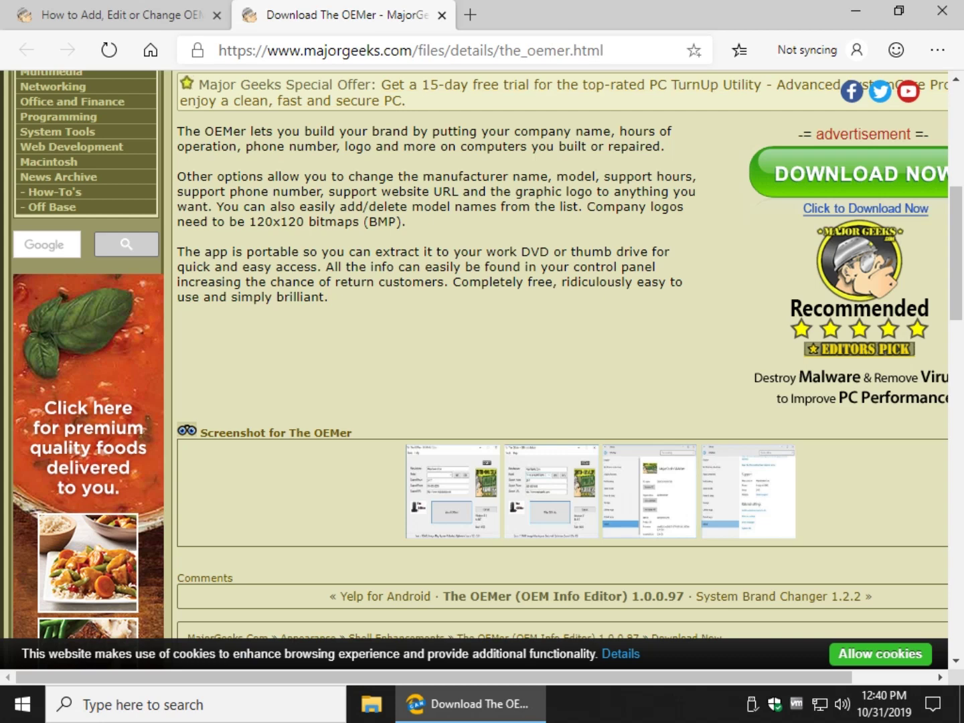
- View The OEMer screenshot, then close The OEMer download page
left_click(452, 494)
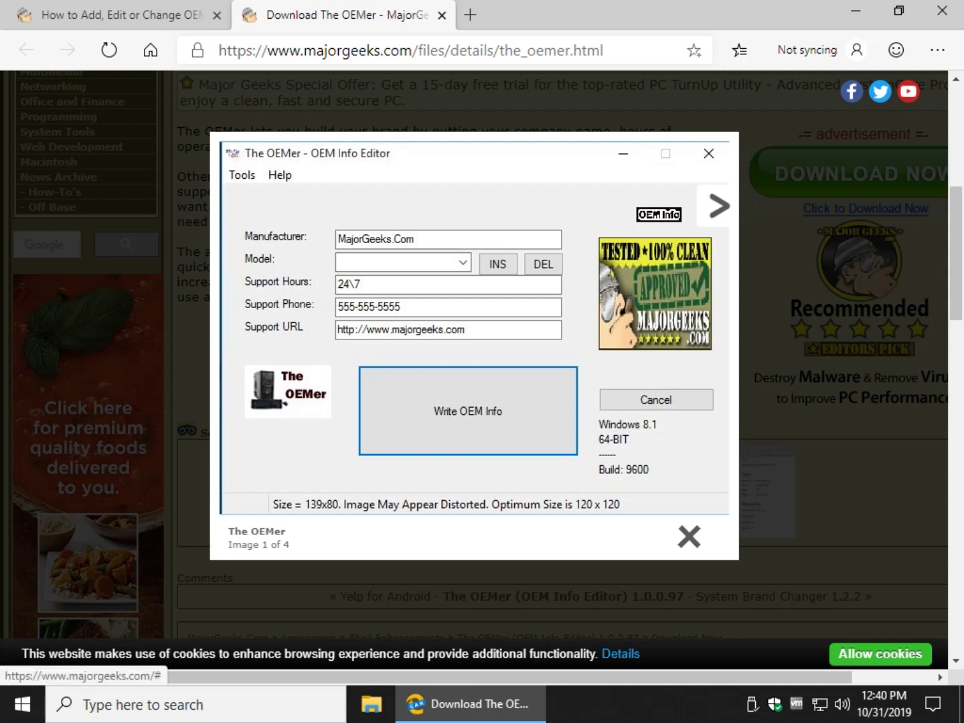
left_click(689, 536)
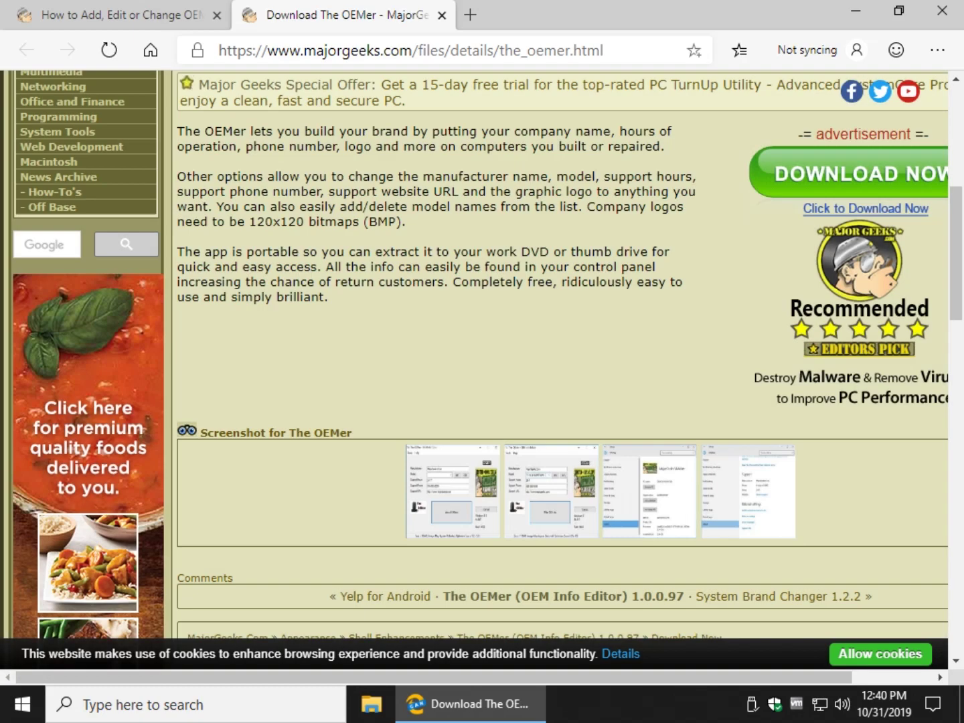
scroll(482, 376, "up", 3)
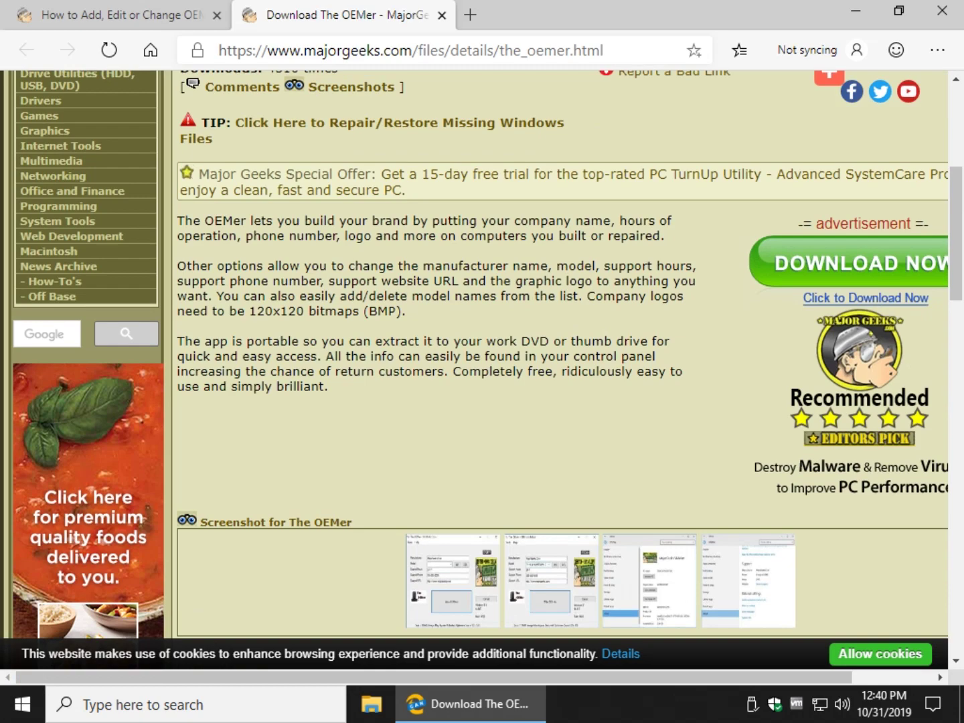
scroll(482, 377, "up", 2)
scroll(483, 377, "up", 1)
scroll(482, 377, "down", 3)
left_click(443, 14)
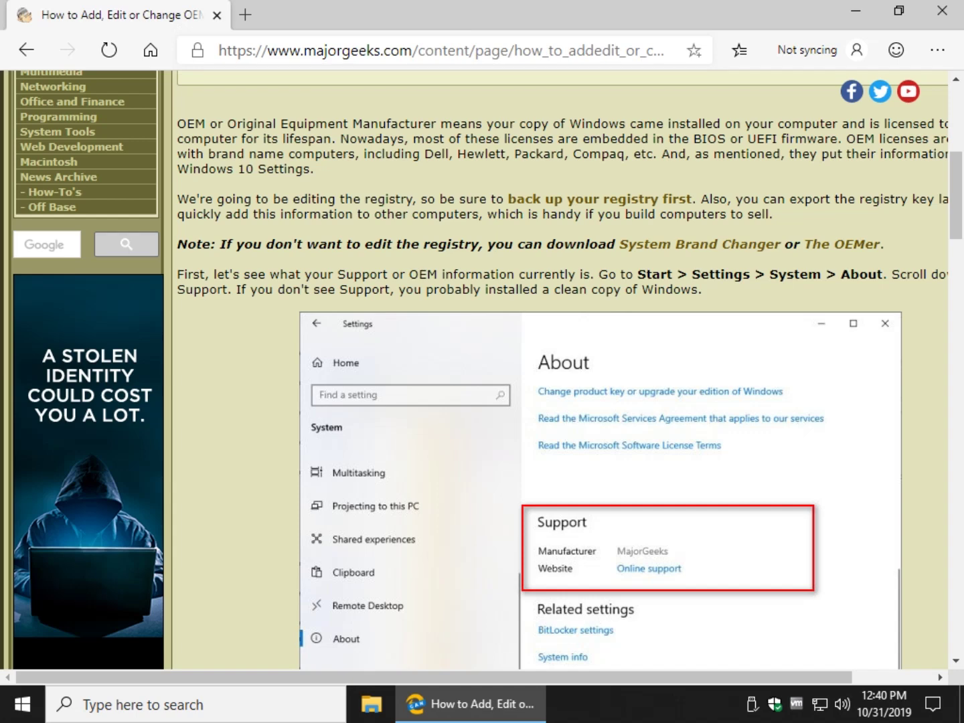
scroll(528, 377, "down", 1)
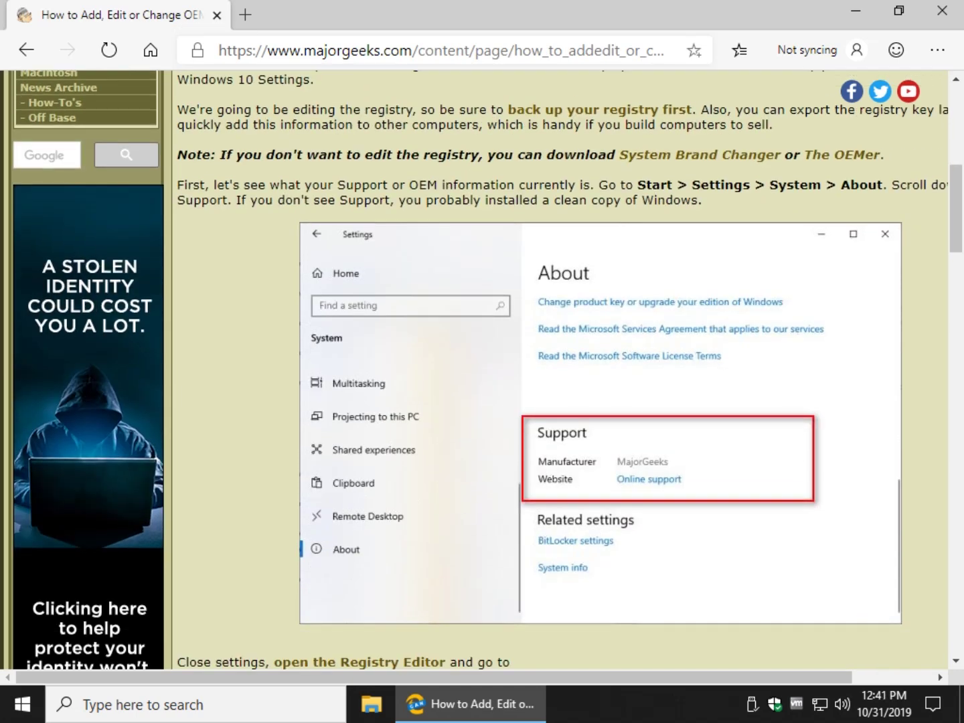
scroll(528, 376, "down", 2)
scroll(527, 377, "down", 1)
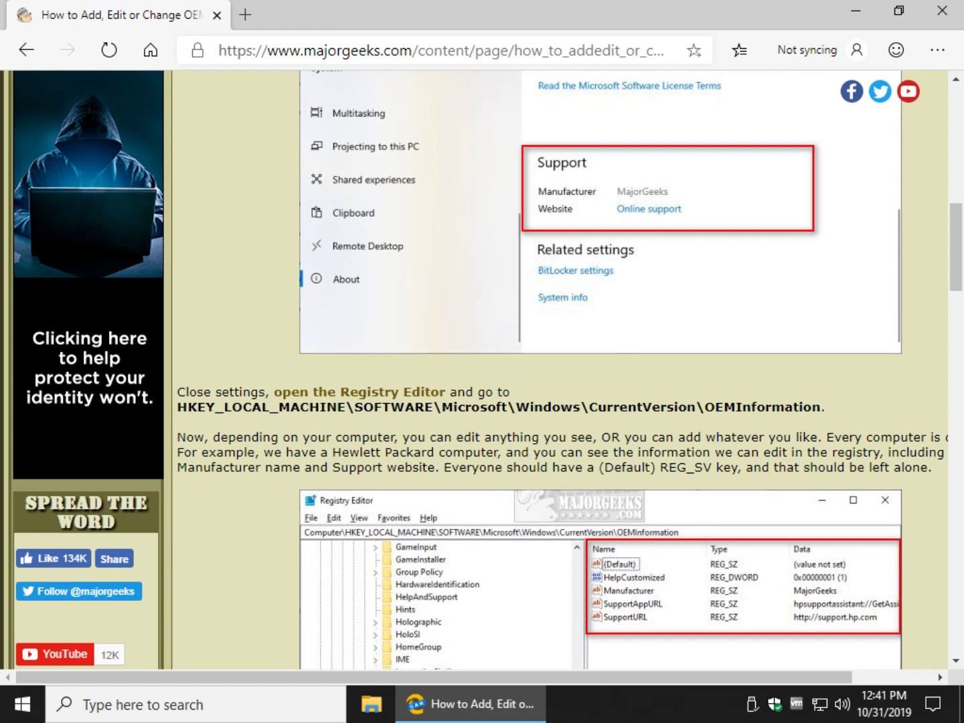
- Copy the article's HKEY_LOCAL_MACHINE OEMInformation path and bring up the Run prompt
left_click_drag(177, 407, 821, 407)
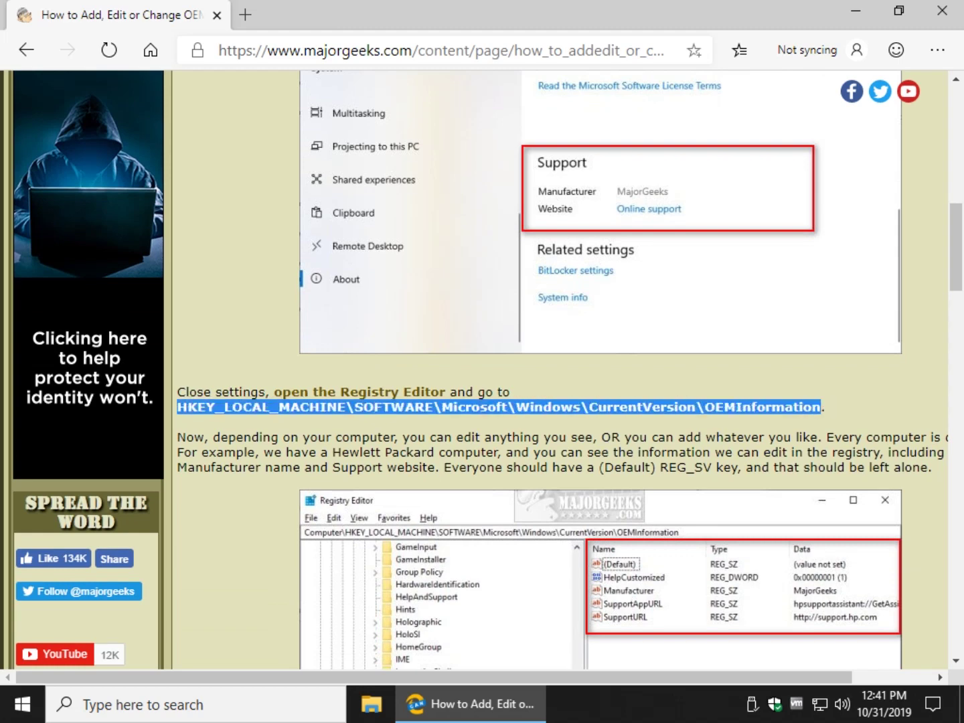
right_click(505, 407)
left_click(562, 424)
key("super+r")
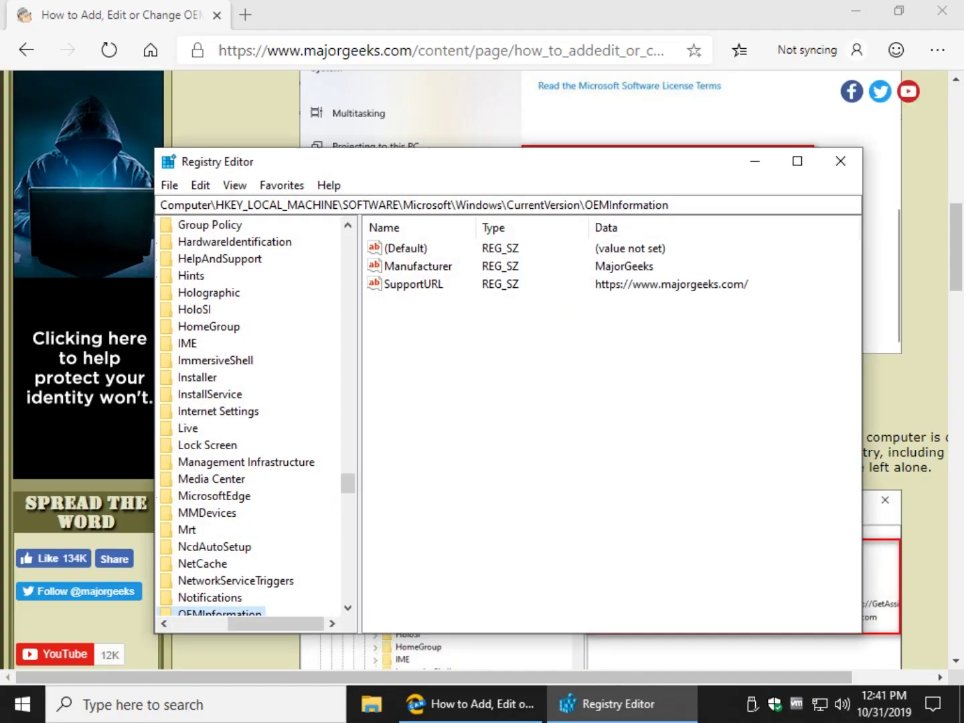
- Jump to the OEMInformation key by pasting the copied path into the address bar
left_click_drag(678, 205, 161, 205)
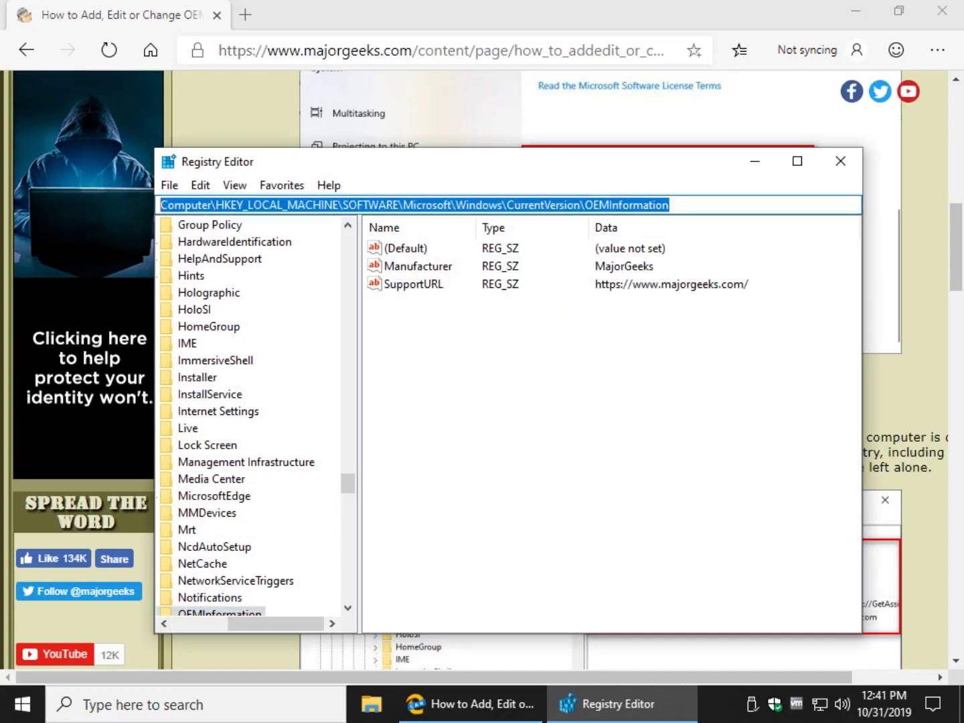
type("HKEY_LOCAL_MACHINE\\SOFTWARE\\Microsoft\\Windows\\CurrentVersion\\OEMInformation")
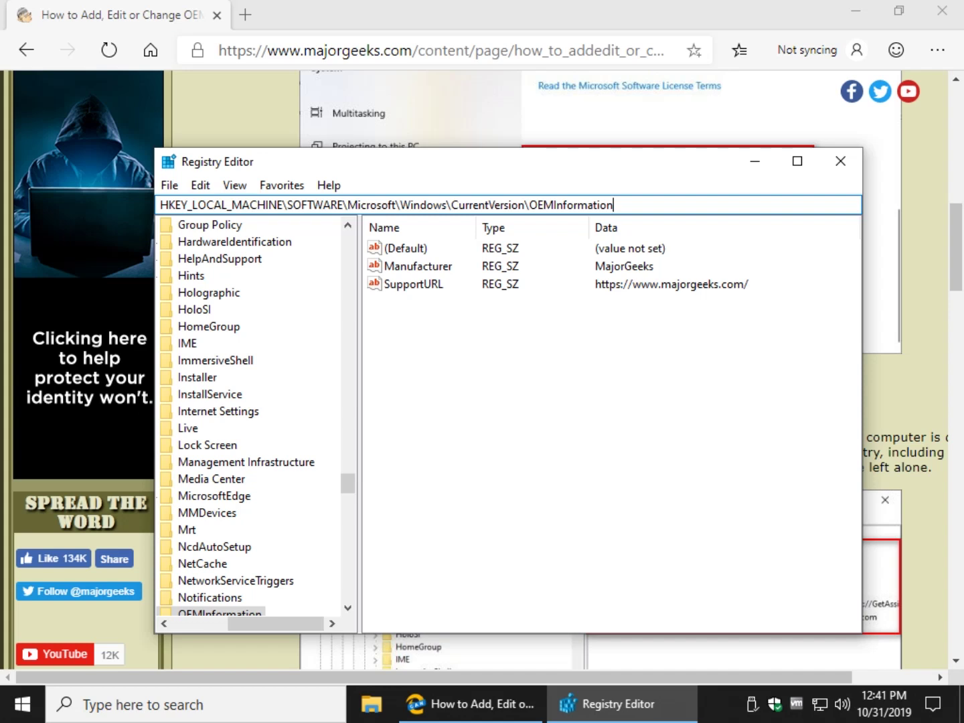
key("Return")
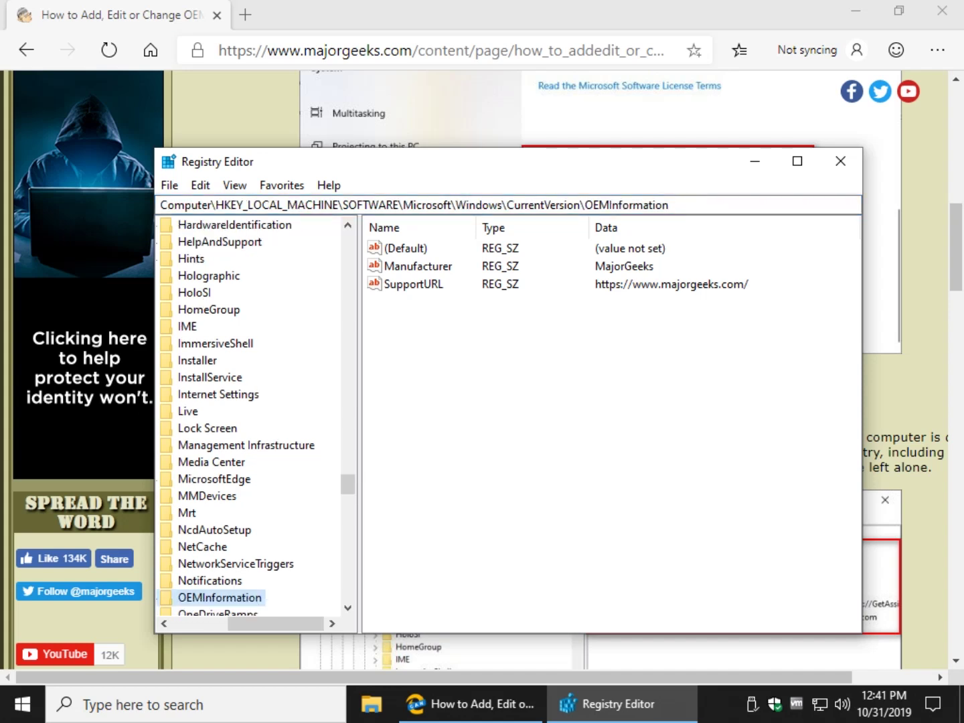
- Dismiss the app list and minimize Registry Editor to read the article
left_click(23, 705)
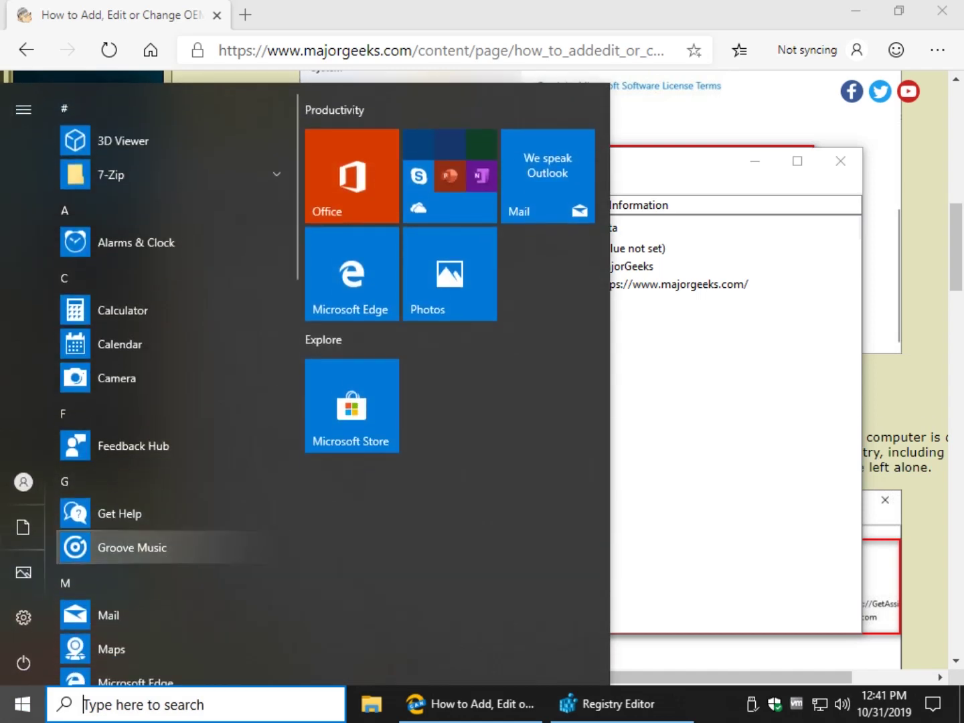
key("Escape")
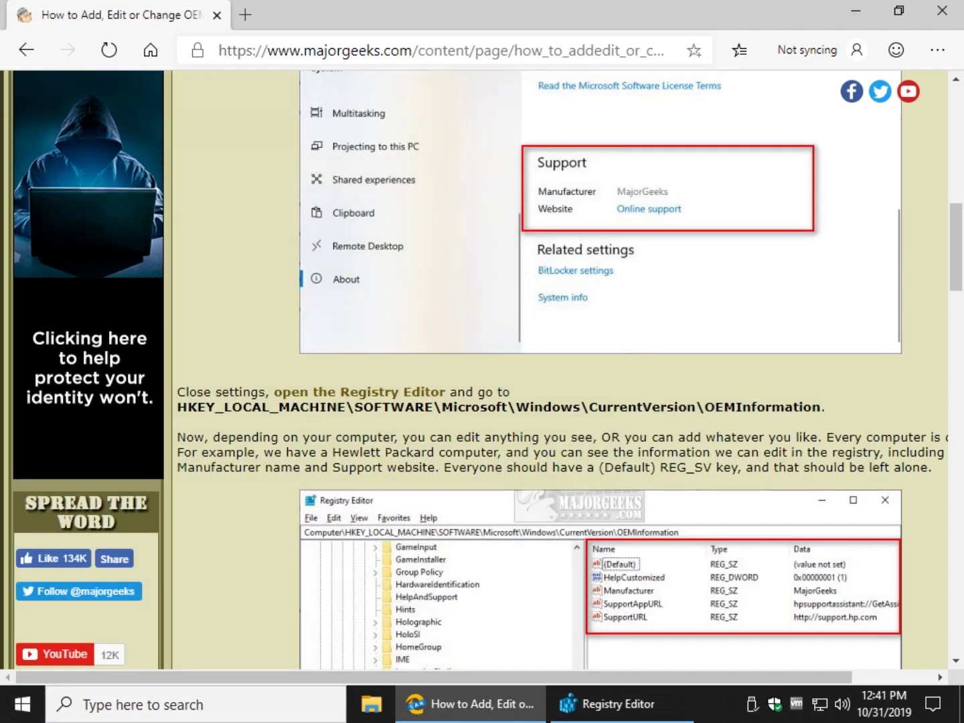
left_click(618, 705)
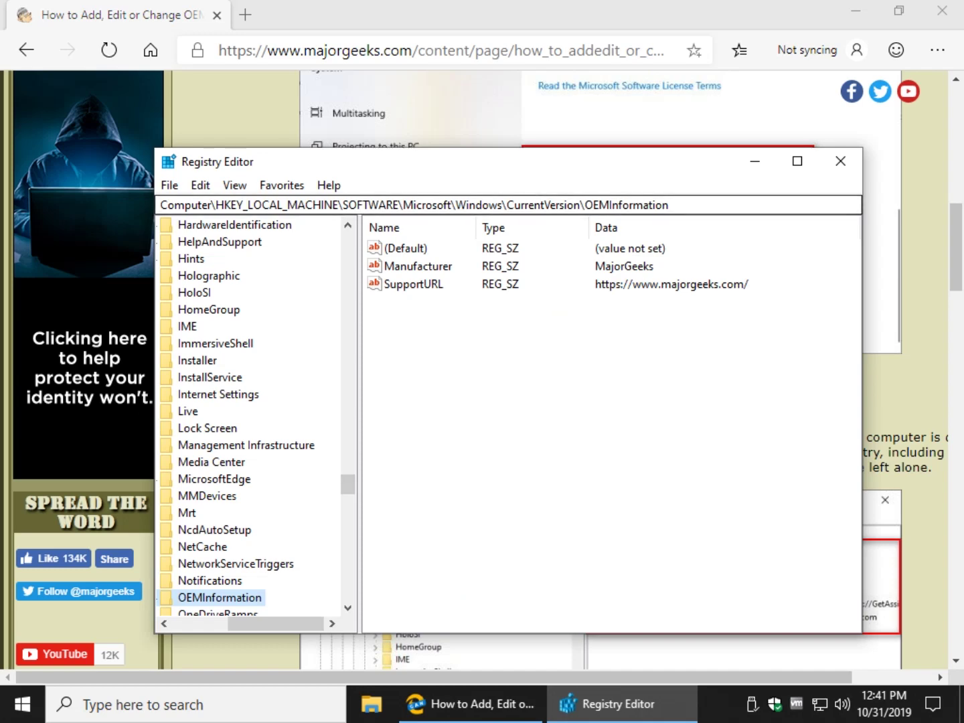
left_click(618, 705)
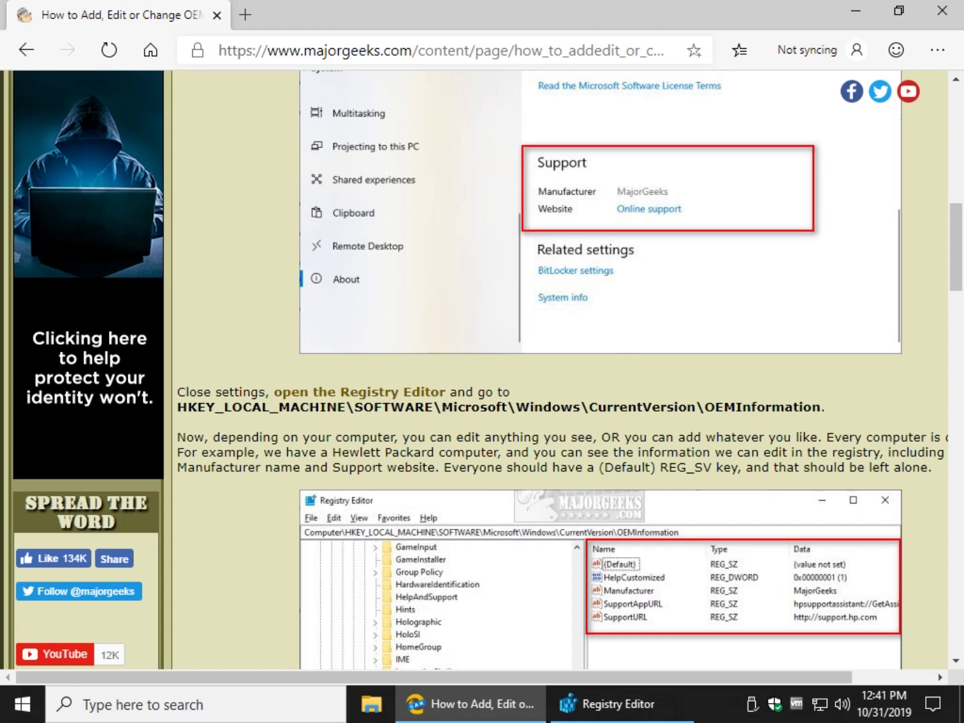
scroll(482, 377, "down", 3)
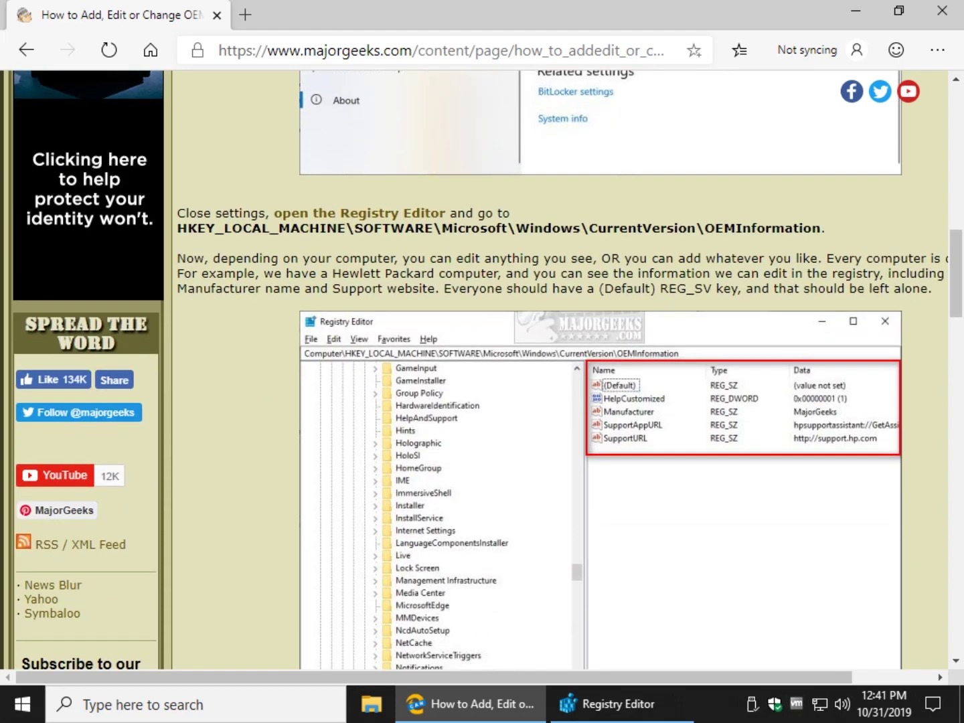
scroll(482, 377, "up", 2)
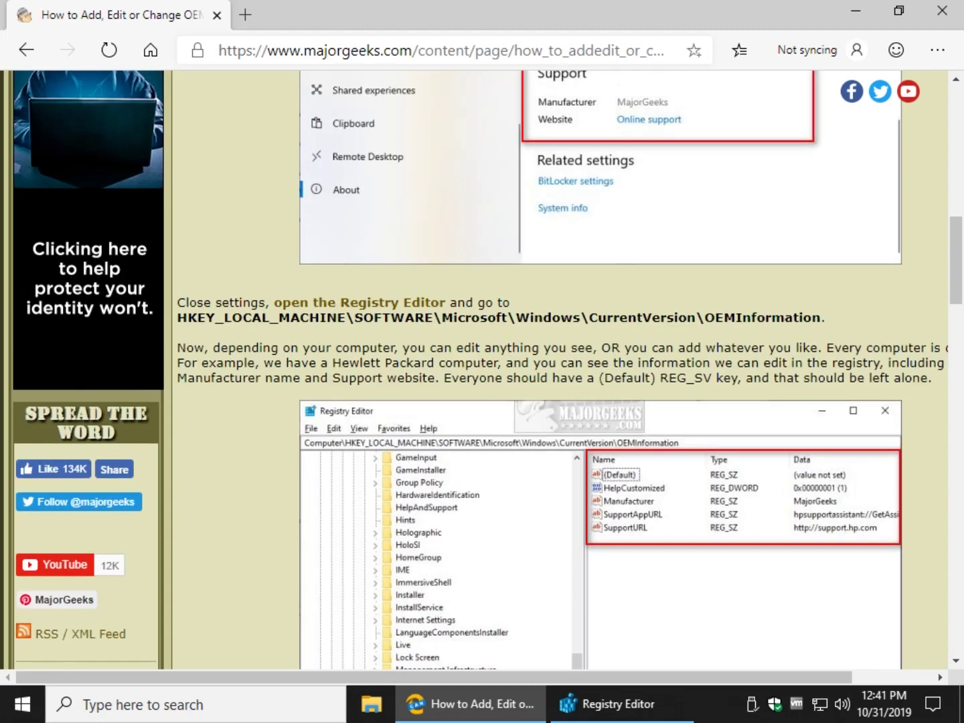
scroll(482, 377, "down", 2)
scroll(482, 377, "down", 2)
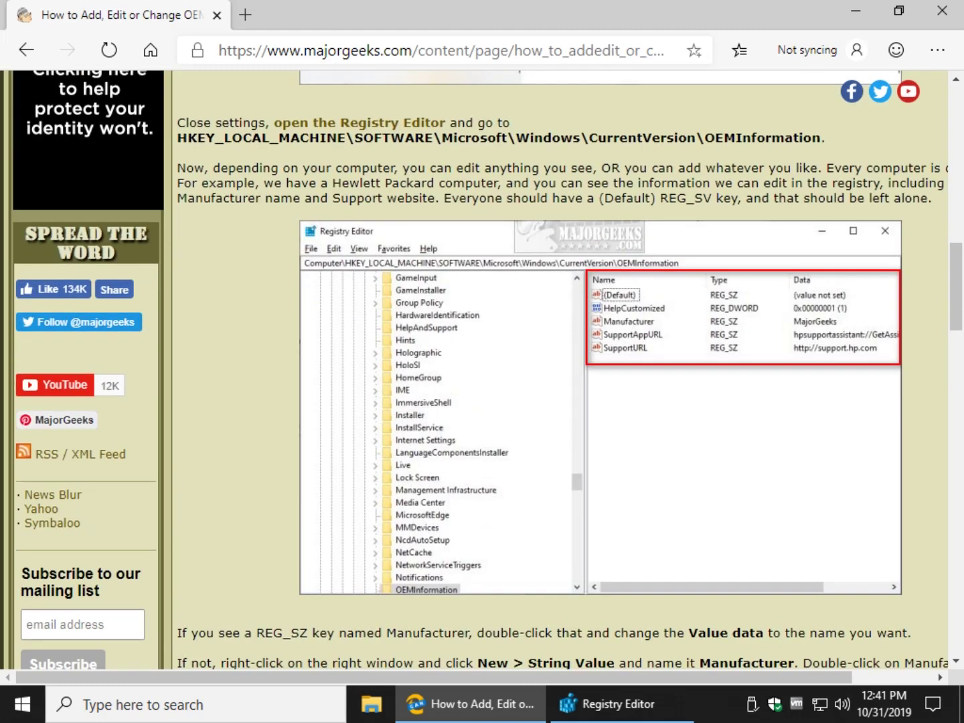
- Look at the New value options in OEMInformation without adding anything, keeping the article in view
left_click(618, 704)
right_click(576, 396)
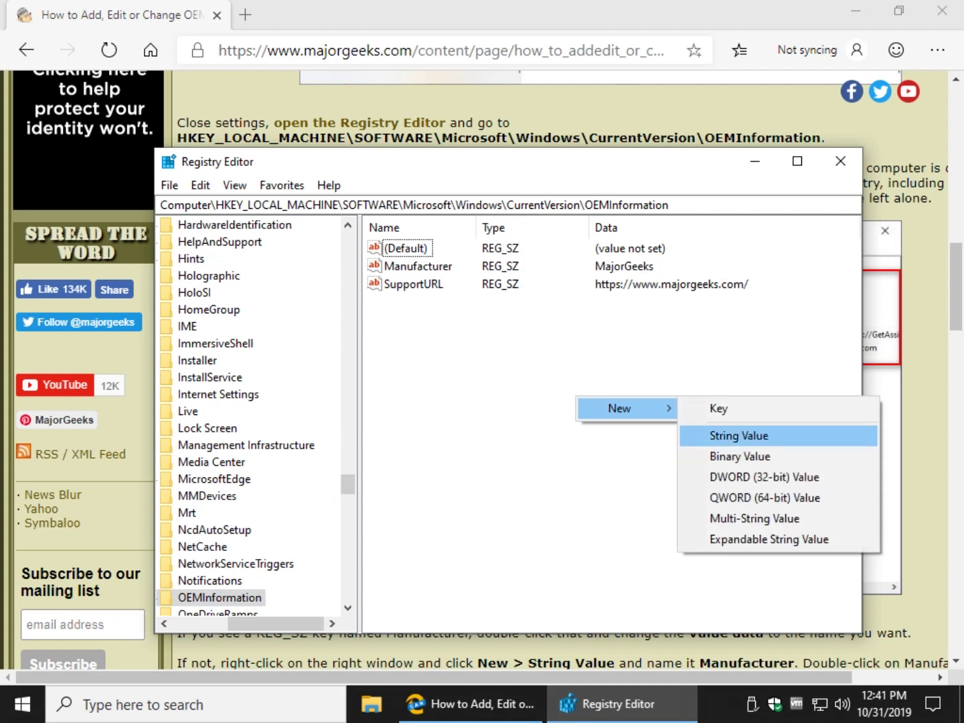
key("Escape")
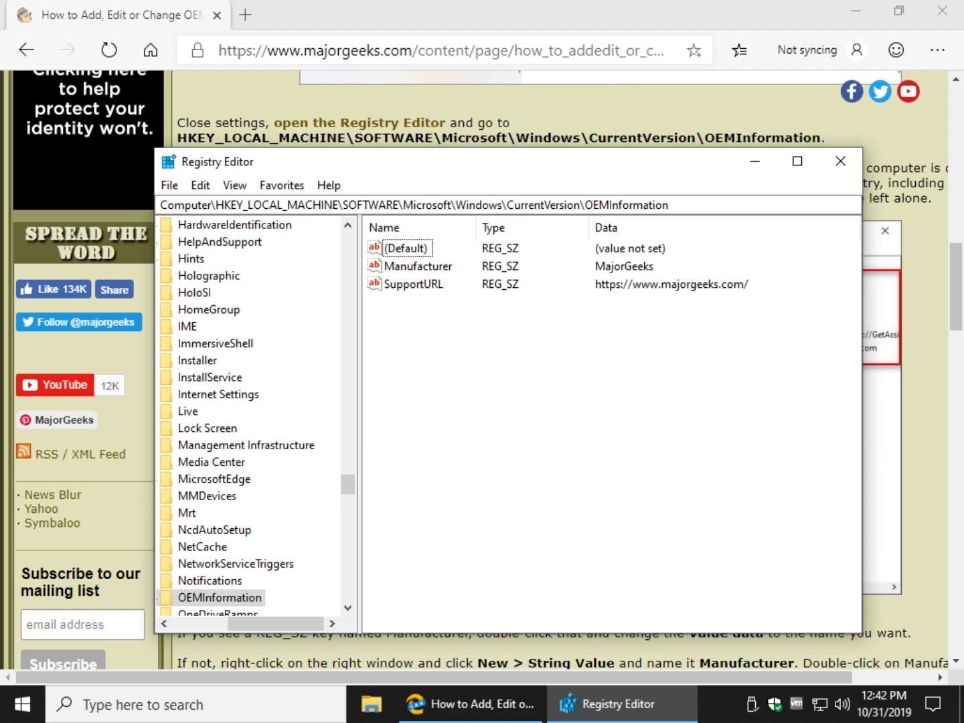
left_click(755, 162)
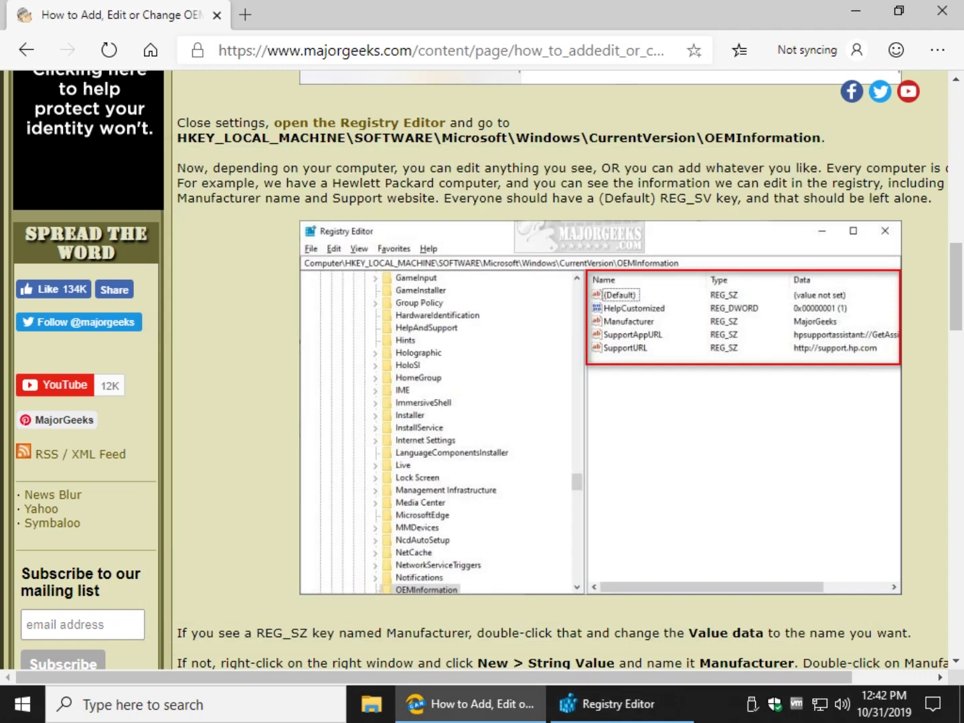
scroll(573, 376, "down", 4)
scroll(573, 377, "down", 4)
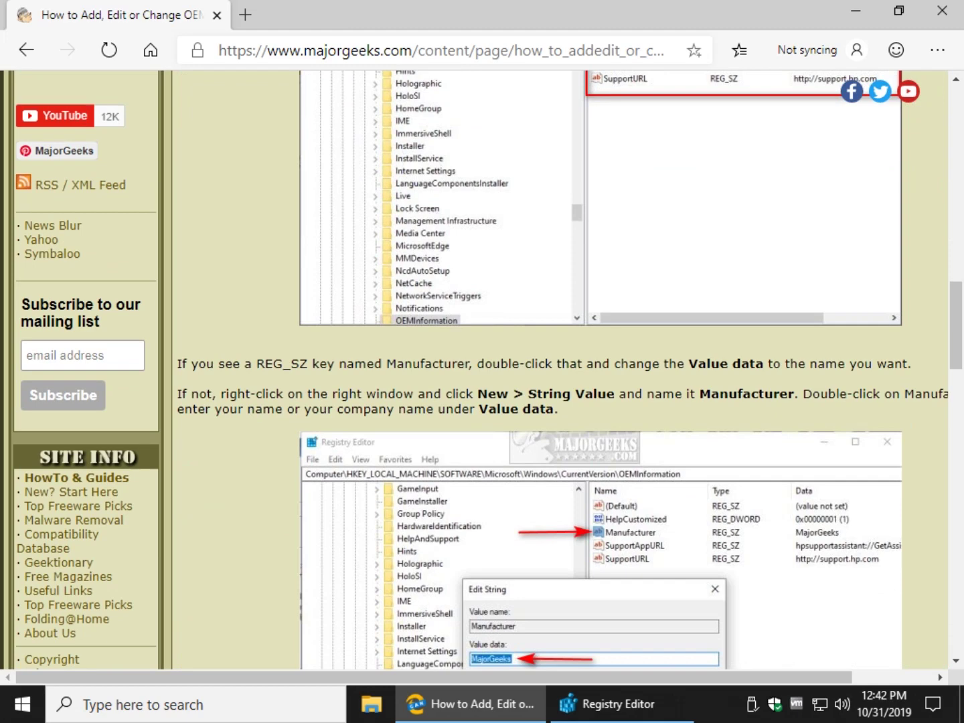
left_click(617, 704)
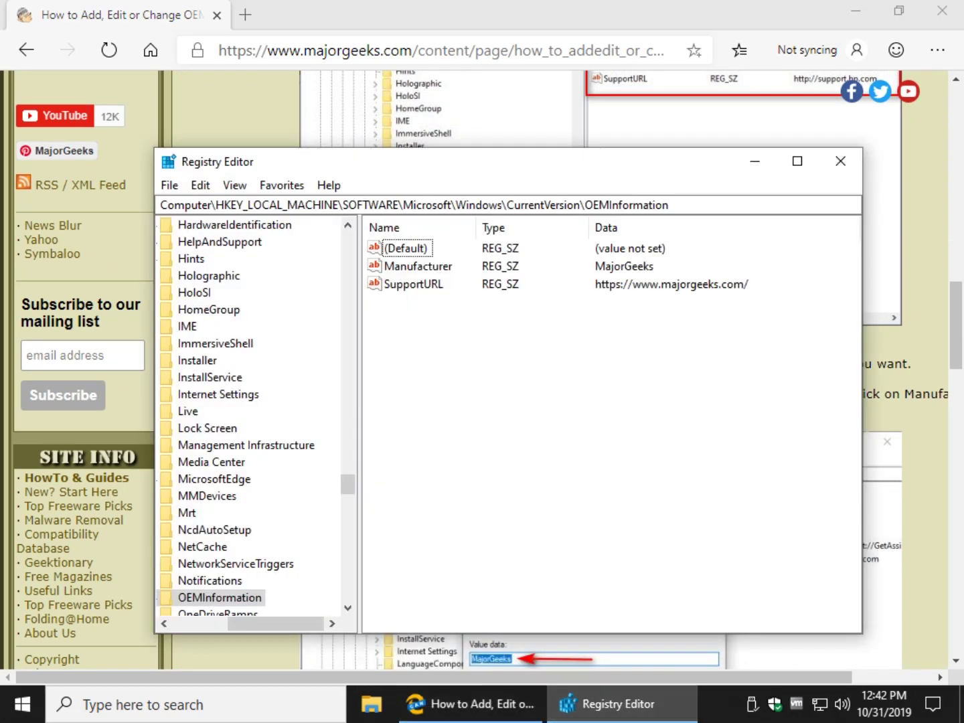
right_click(469, 345)
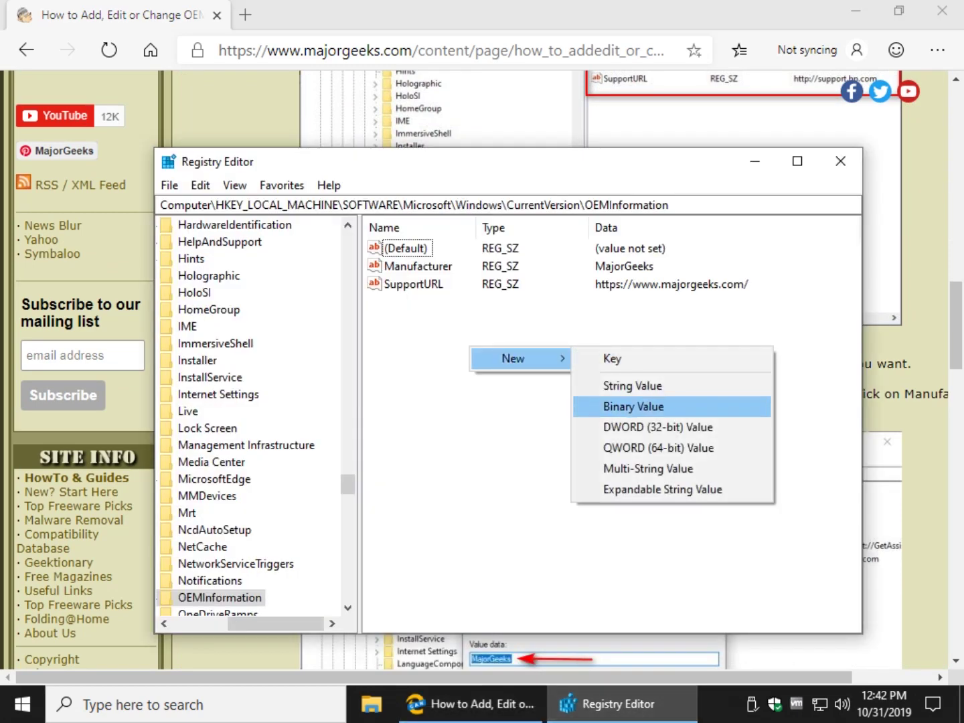
left_click(418, 317)
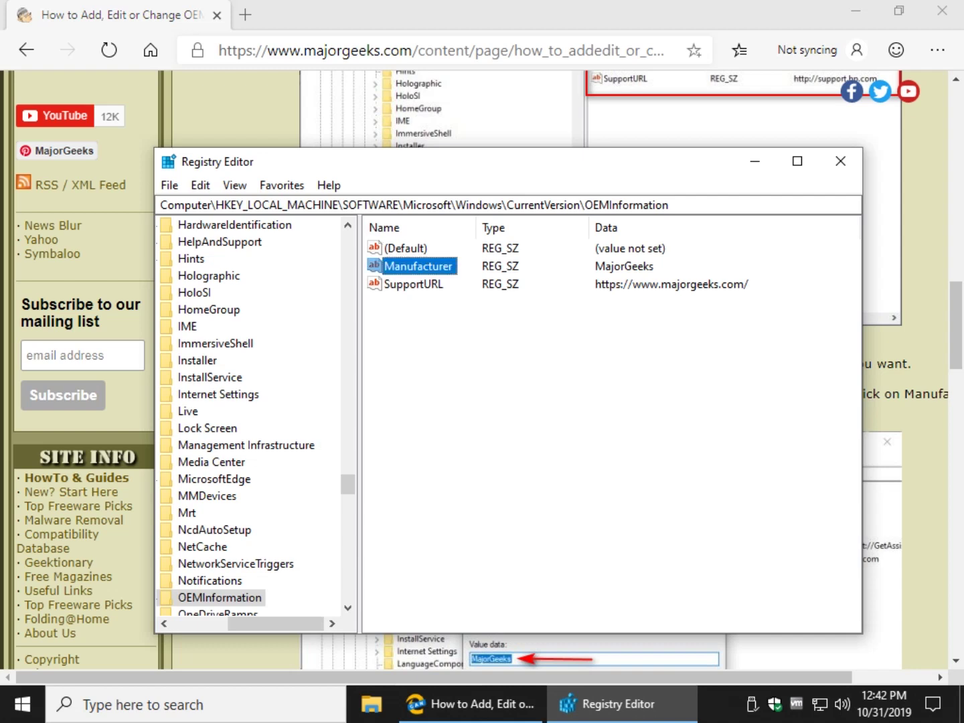
- Review the Manufacturer and SupportURL data unchanged, then return to the article
double_click(417, 266)
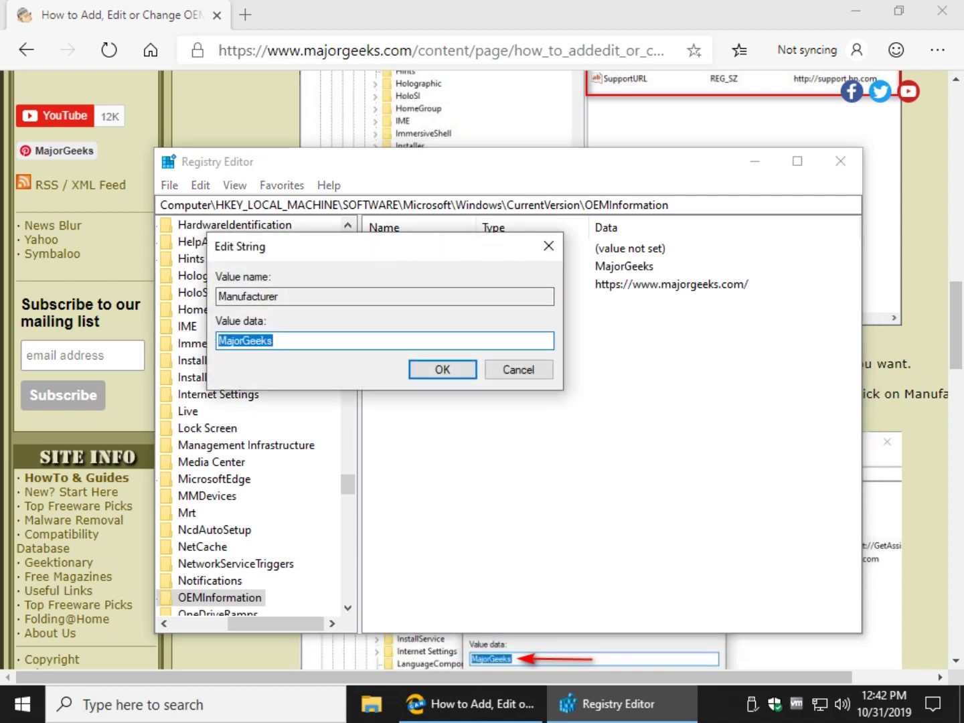
left_click(519, 369)
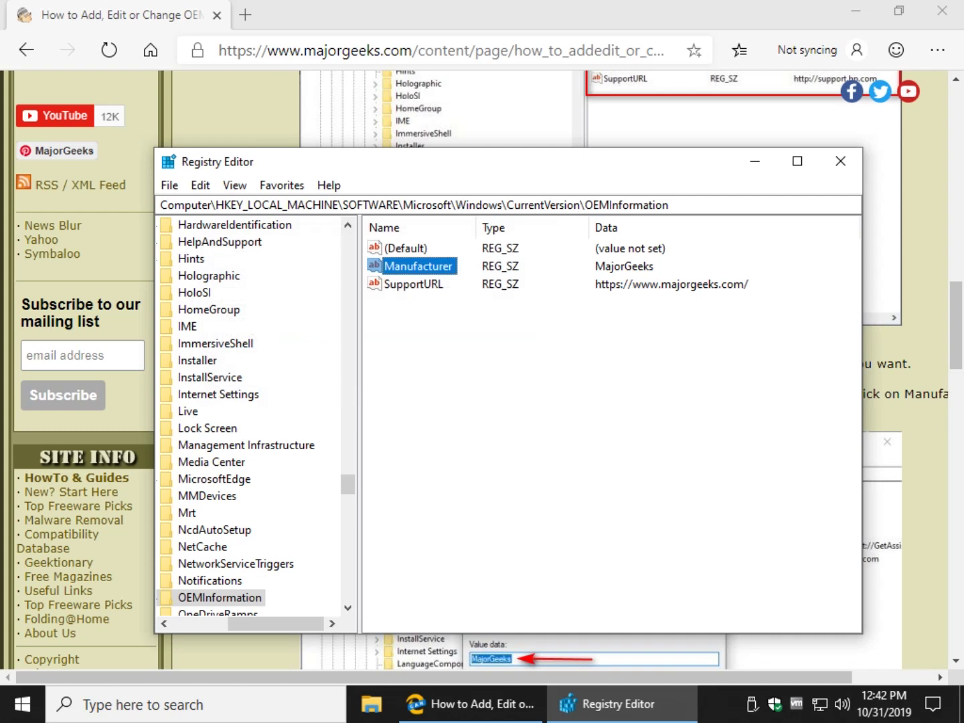
key("Down")
right_click(449, 345)
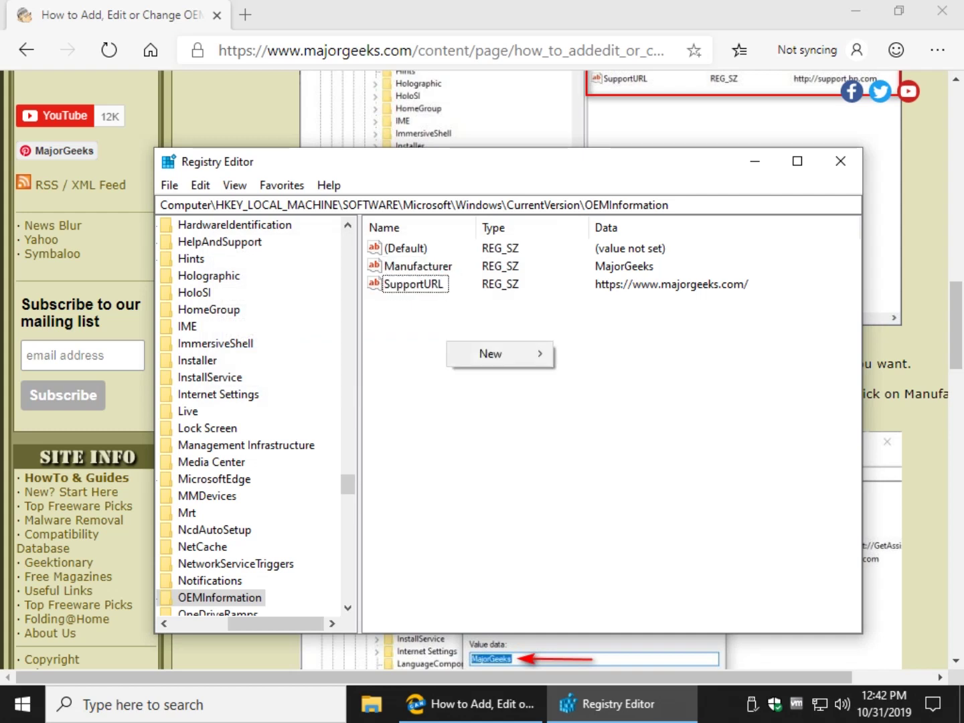
key("Down")
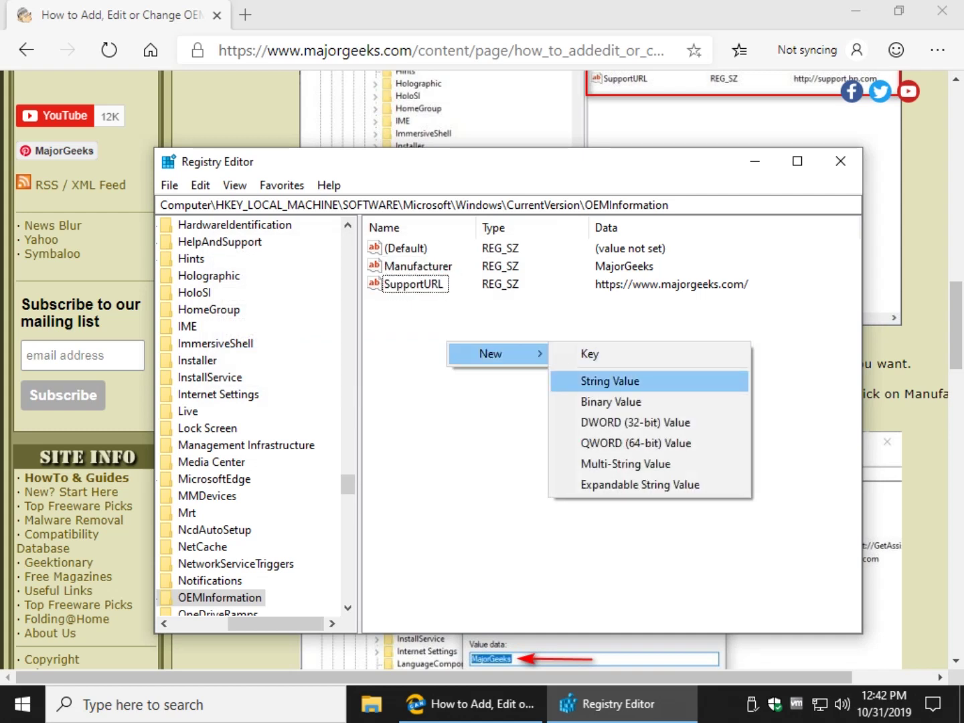
key("Escape")
key("Return")
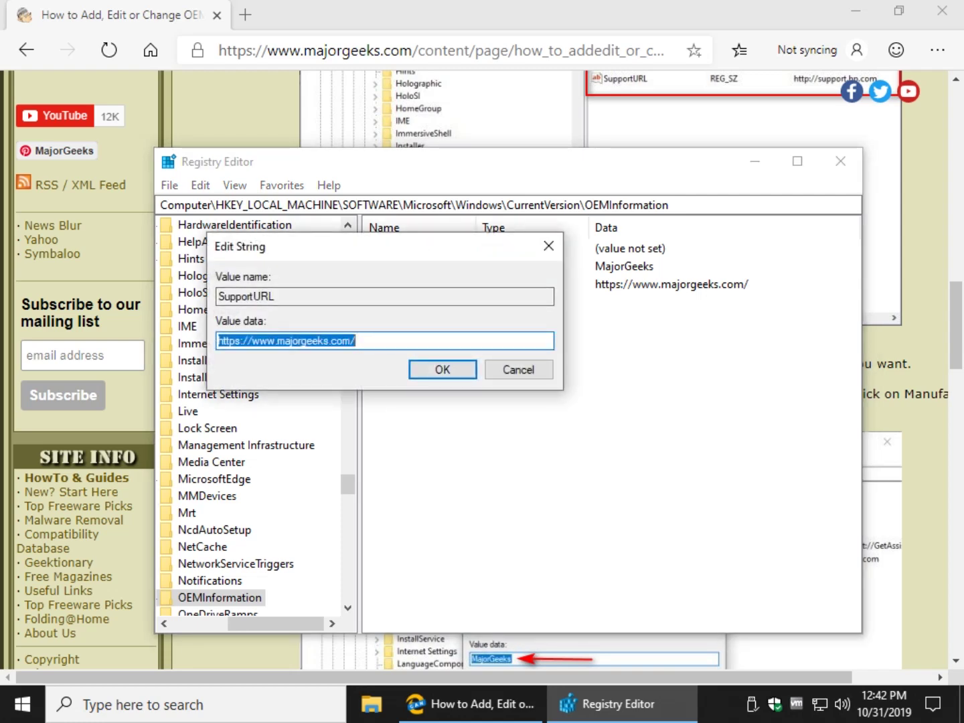
key("Return")
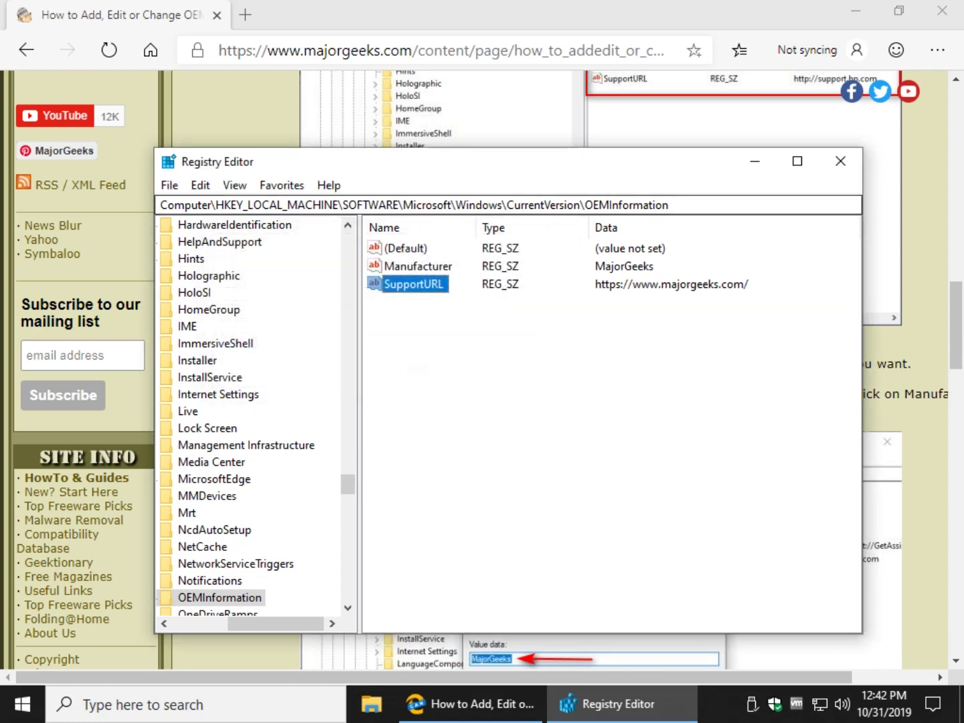
key("alt+Tab")
scroll(527, 377, "down", 8)
scroll(528, 377, "down", 5)
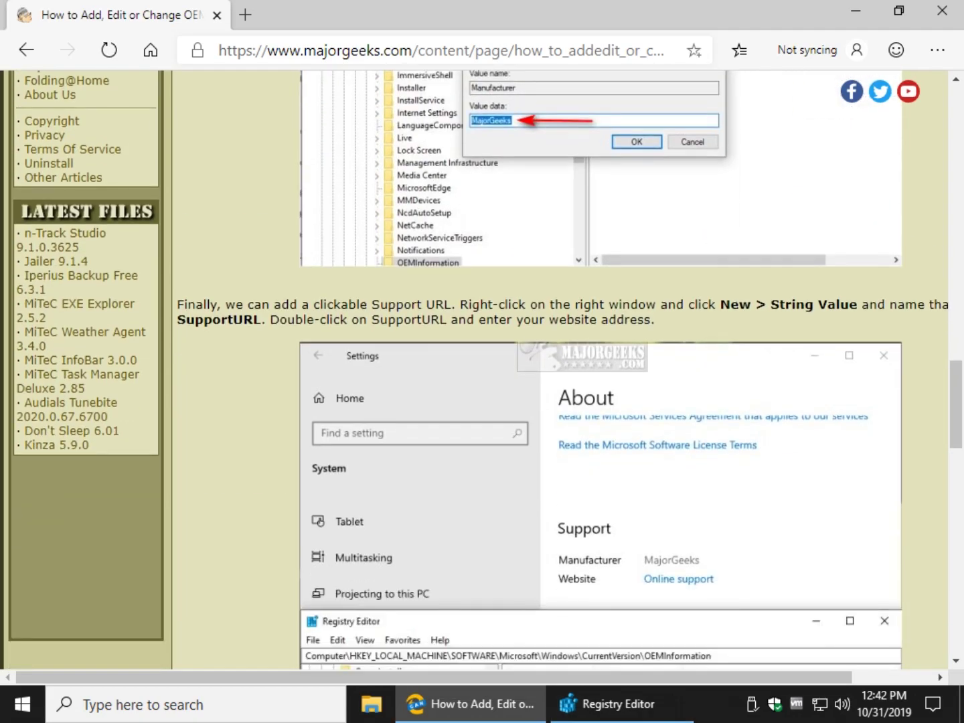
scroll(528, 377, "down", 5)
scroll(527, 377, "down", 3)
scroll(528, 376, "down", 3)
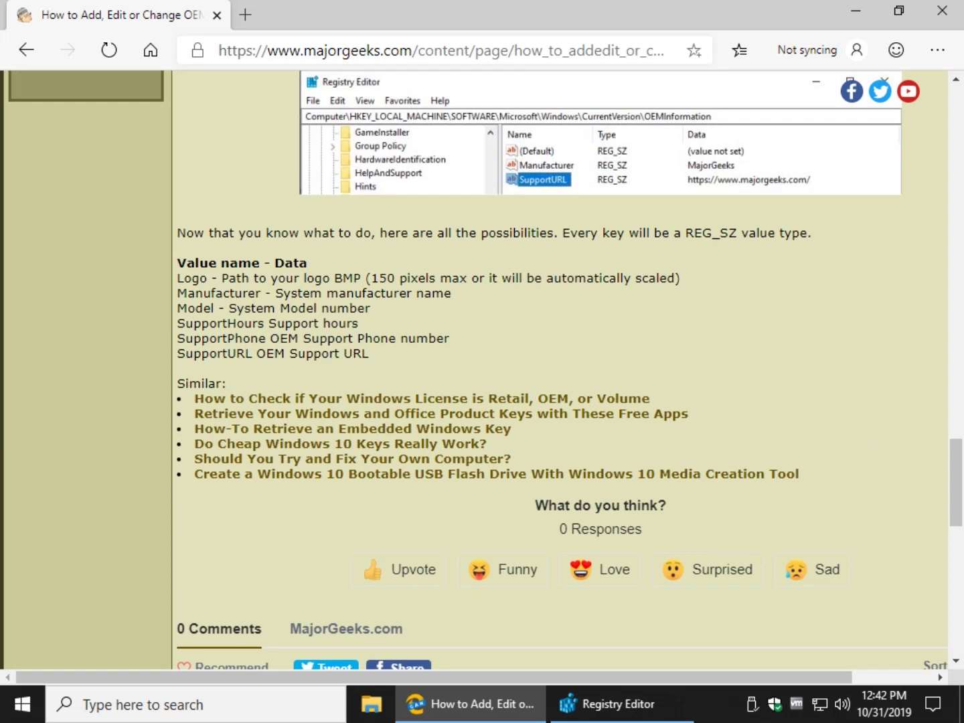
- Read the article's logo path description, then bring Registry Editor to the front
left_click_drag(227, 278, 555, 278)
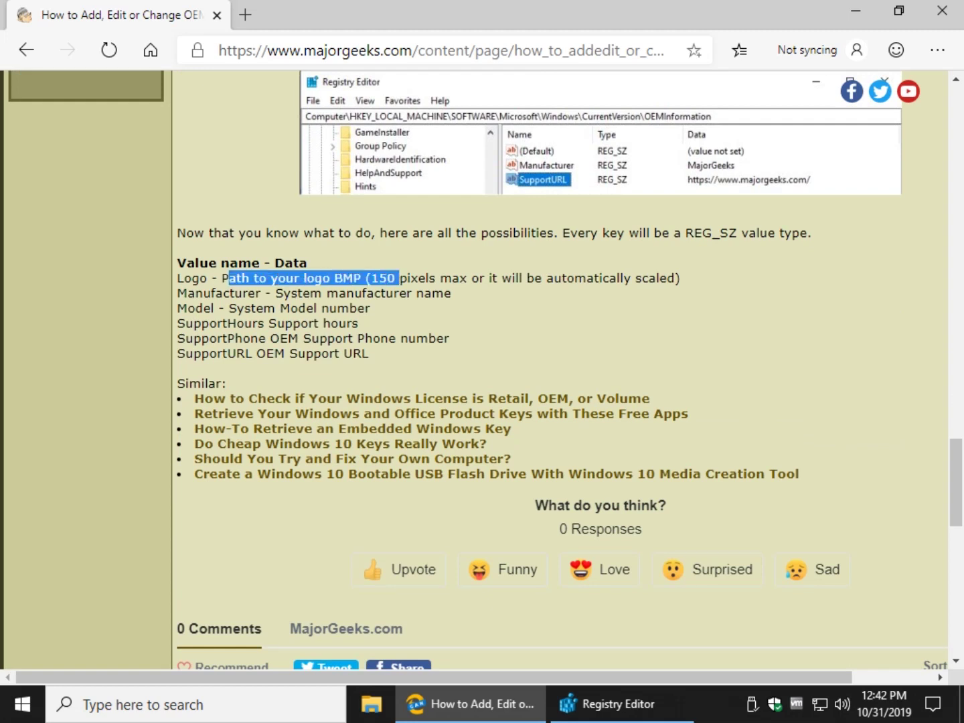
left_click(555, 278)
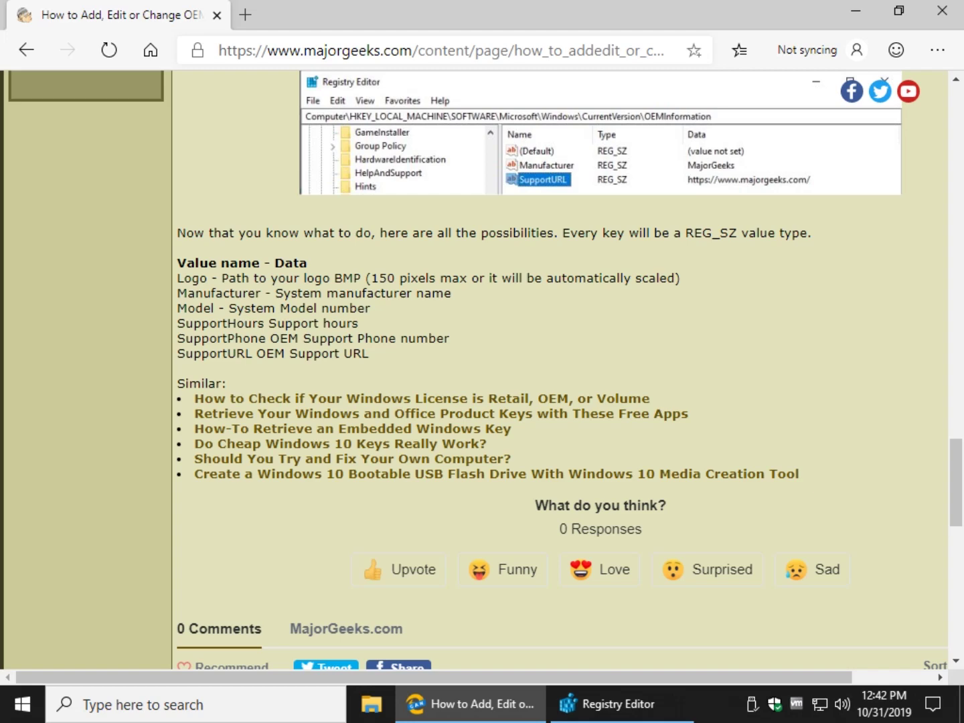
scroll(482, 377, "up", 1)
scroll(482, 377, "up", 1)
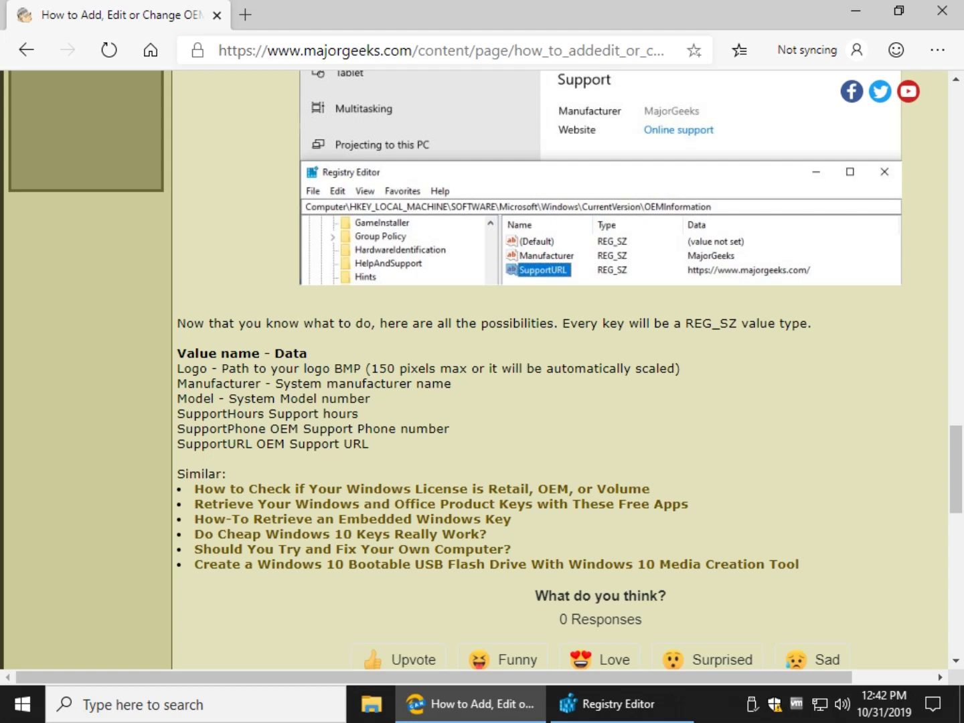
left_click(611, 704)
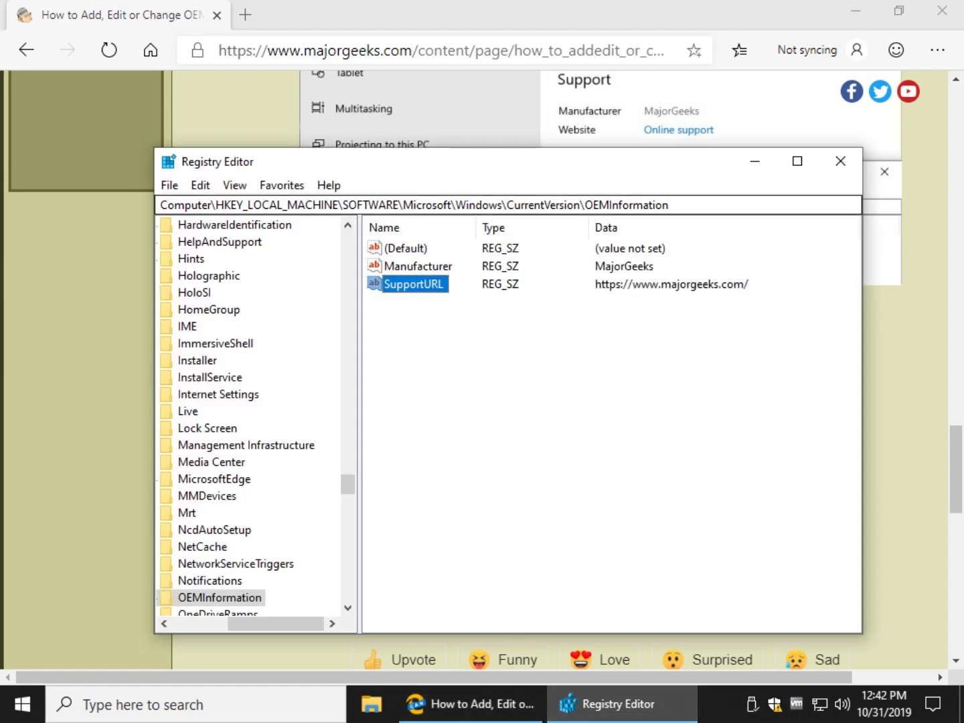
- Create a string value named Model with data Timmay under OEMInformation
left_click(611, 703)
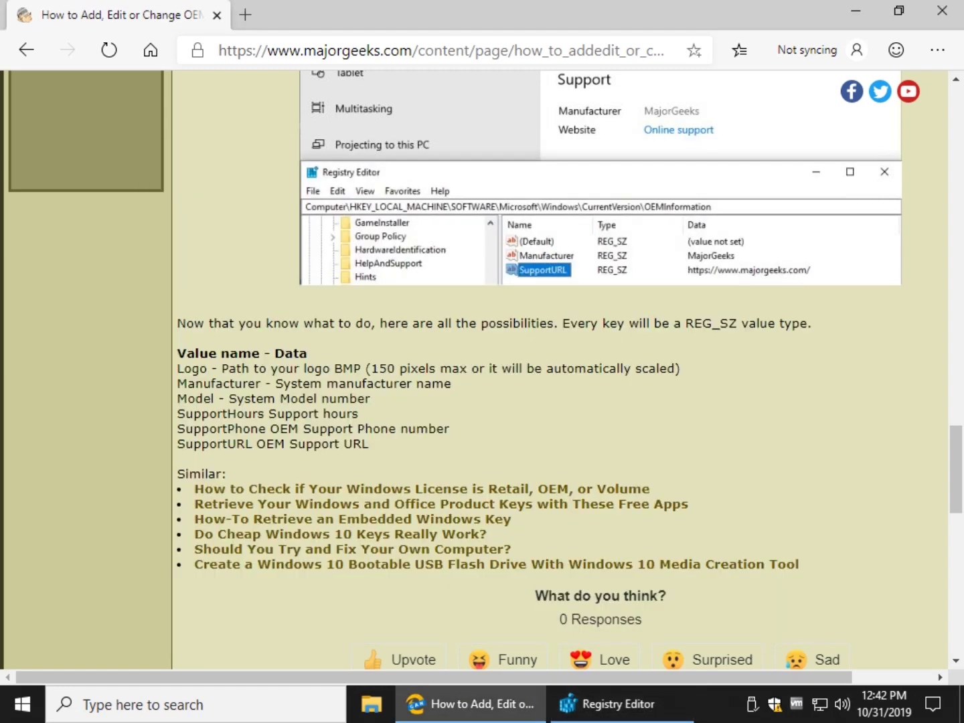
left_click(610, 703)
right_click(631, 460)
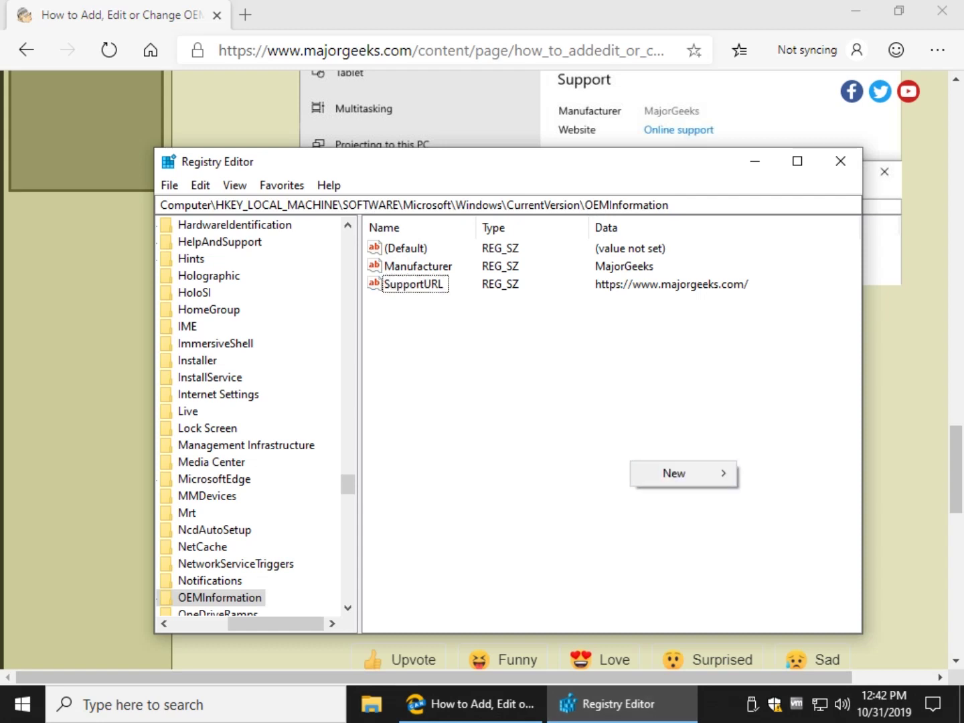
left_click(799, 501)
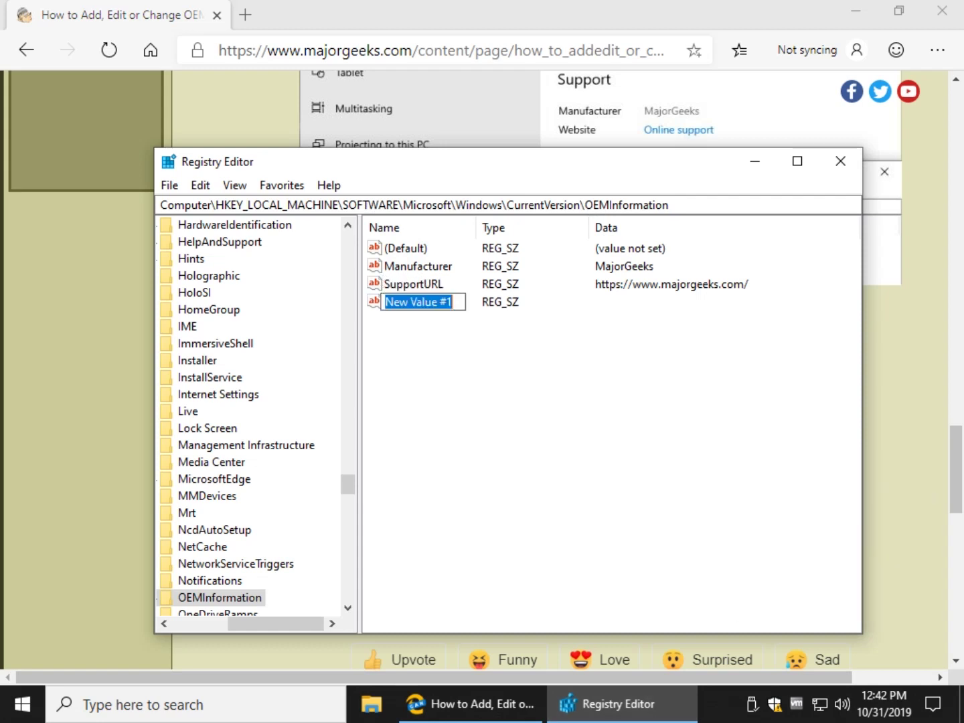
type("Model")
key("Return")
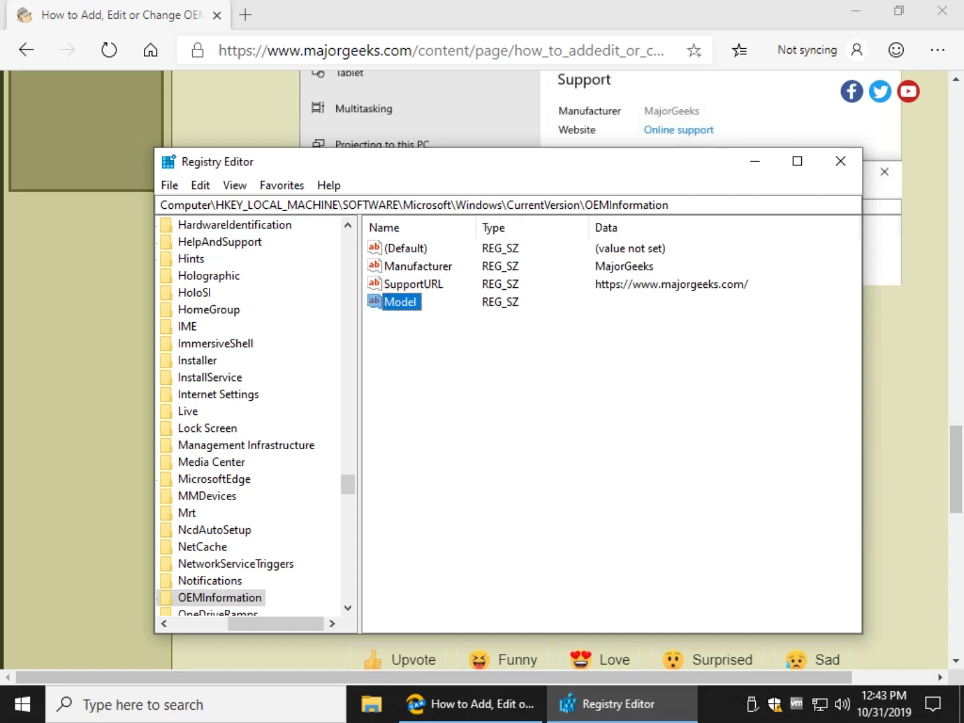
key("Return")
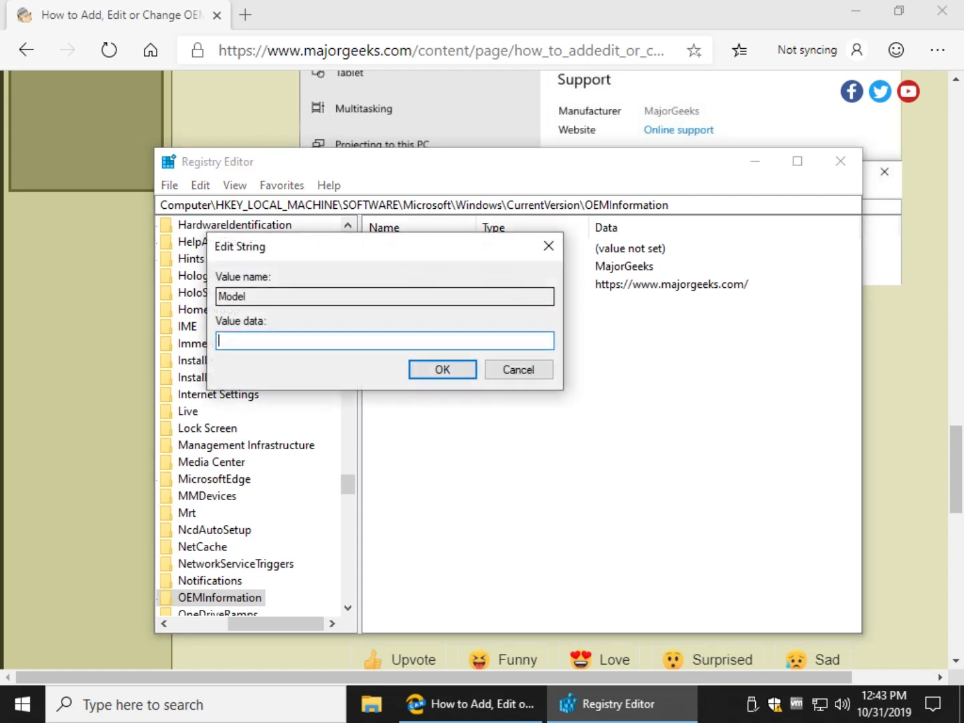
type("Timmay")
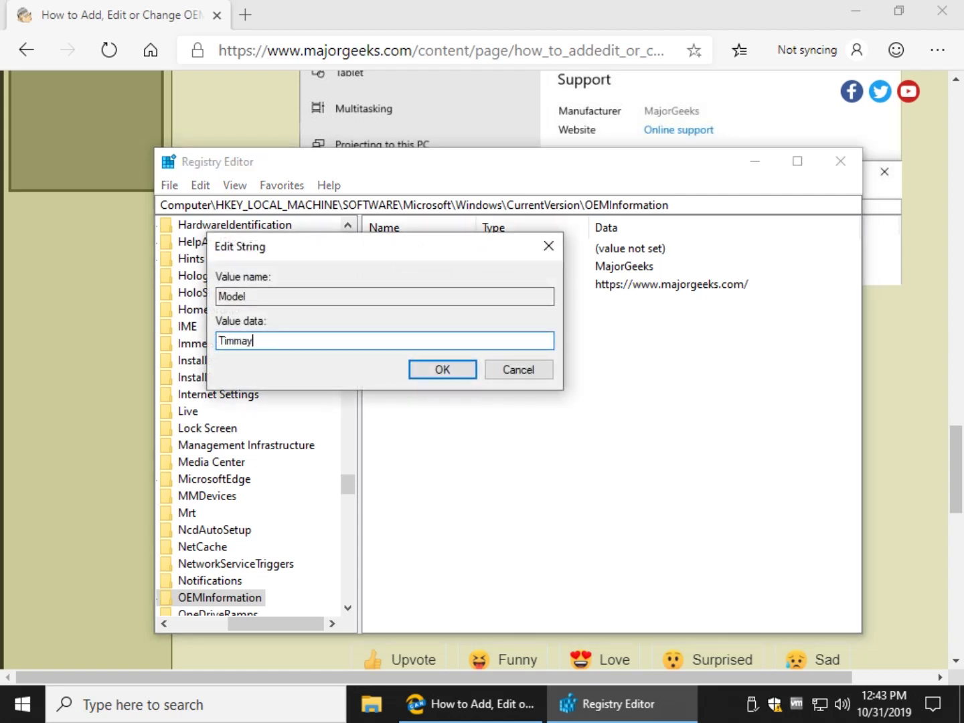
key("Return")
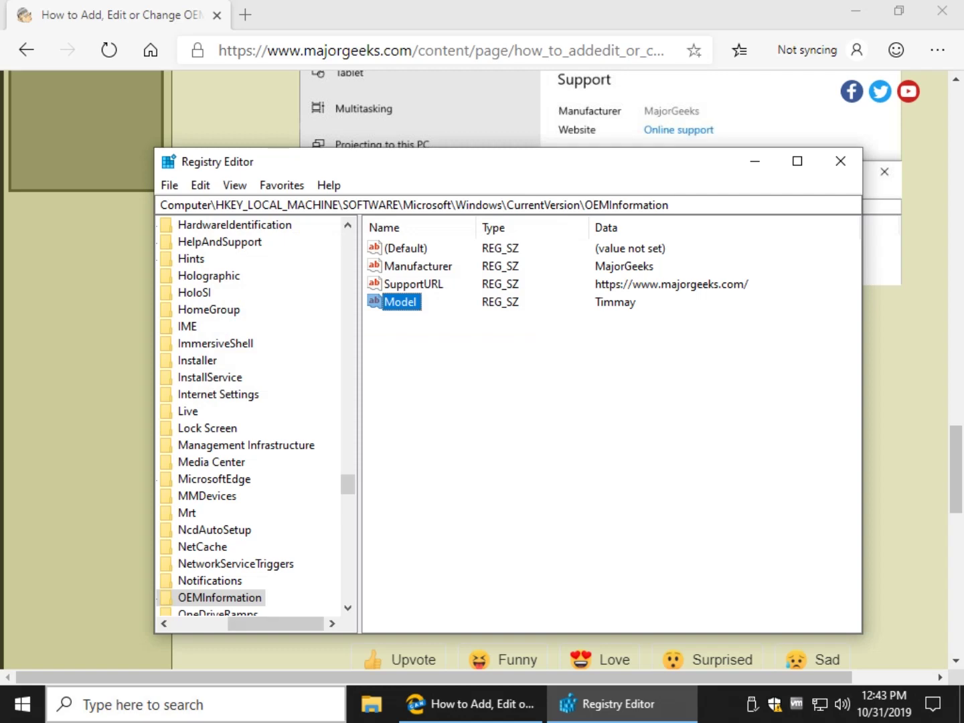
left_click(23, 705)
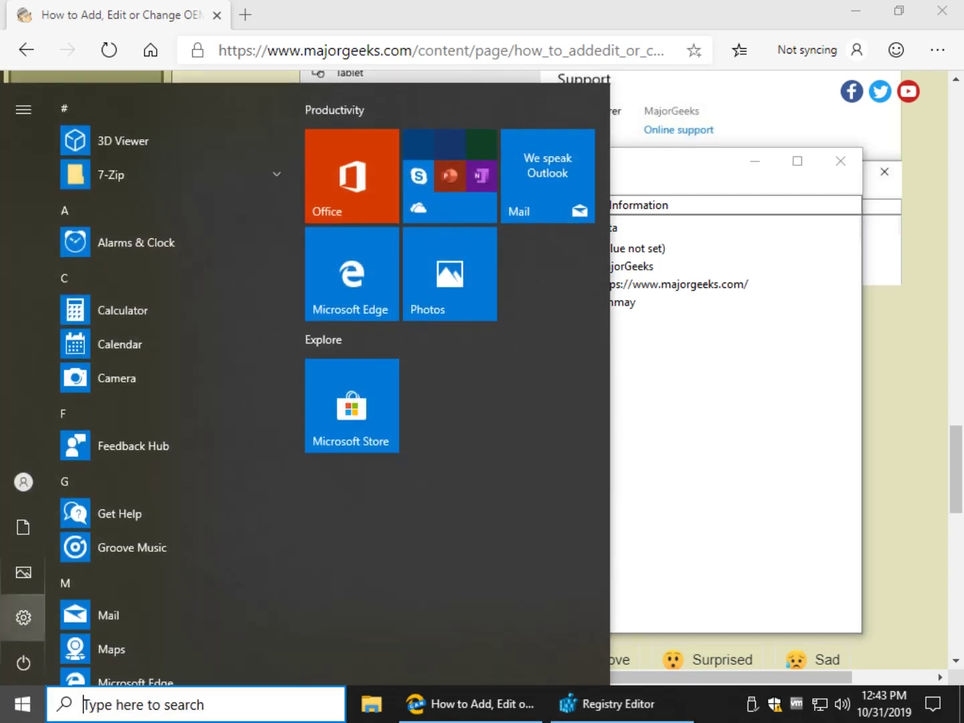
- Check Settings > System > About shows Timmay as the model, then close Settings
left_click(23, 618)
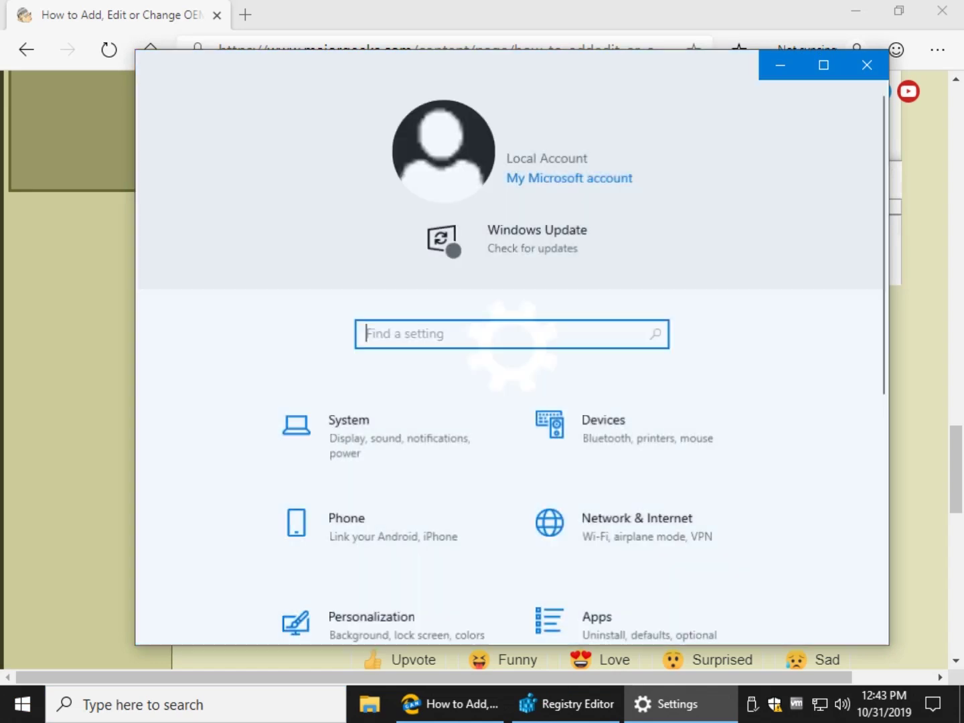
left_click(354, 434)
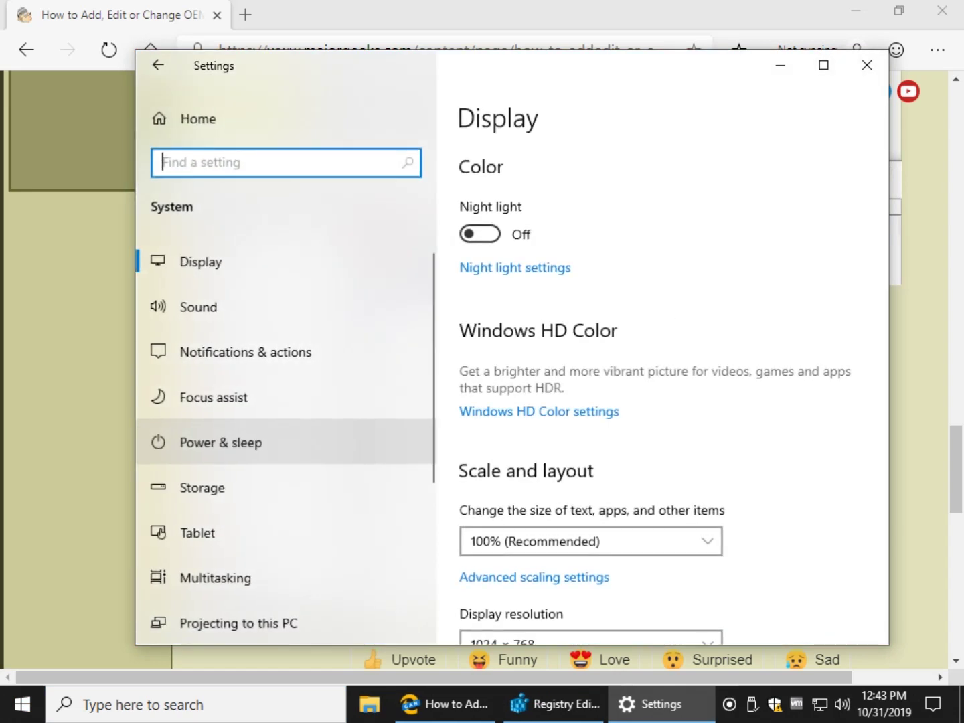
scroll(286, 442, "down", 5)
left_click(198, 545)
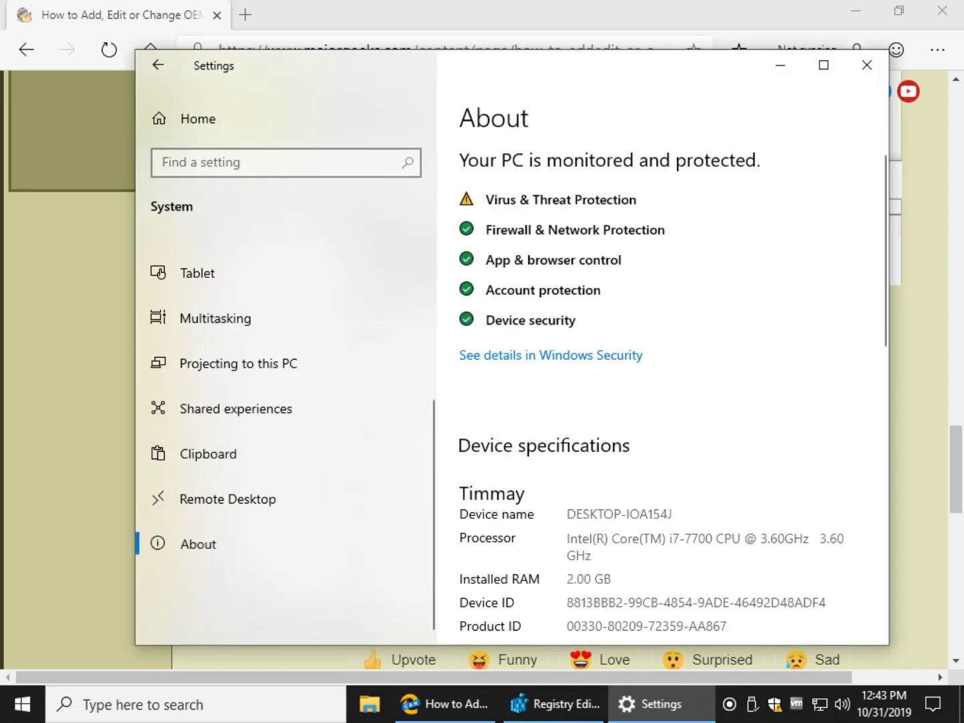
scroll(664, 415, "down", 2)
scroll(663, 415, "down", 1)
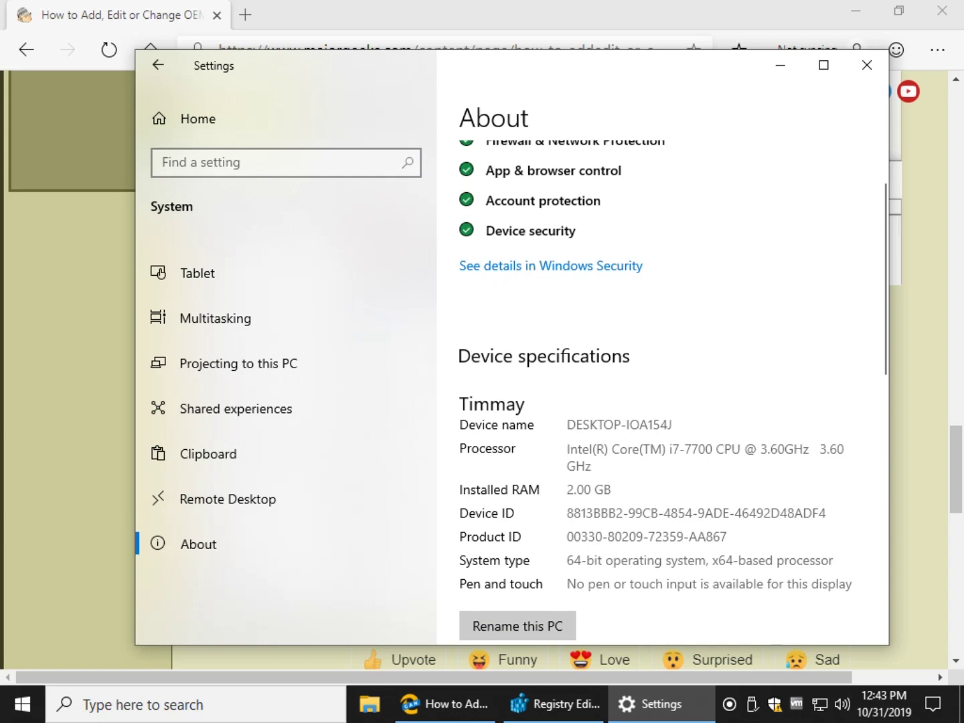
left_click(868, 65)
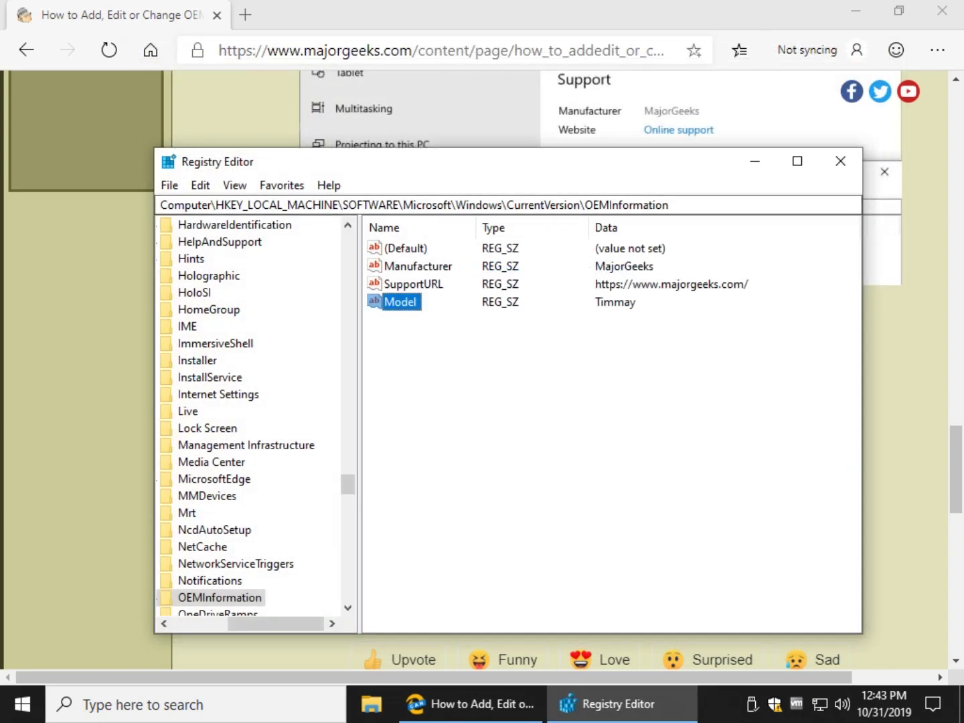
- Copy the value name SupportHours from the article
left_click(753, 161)
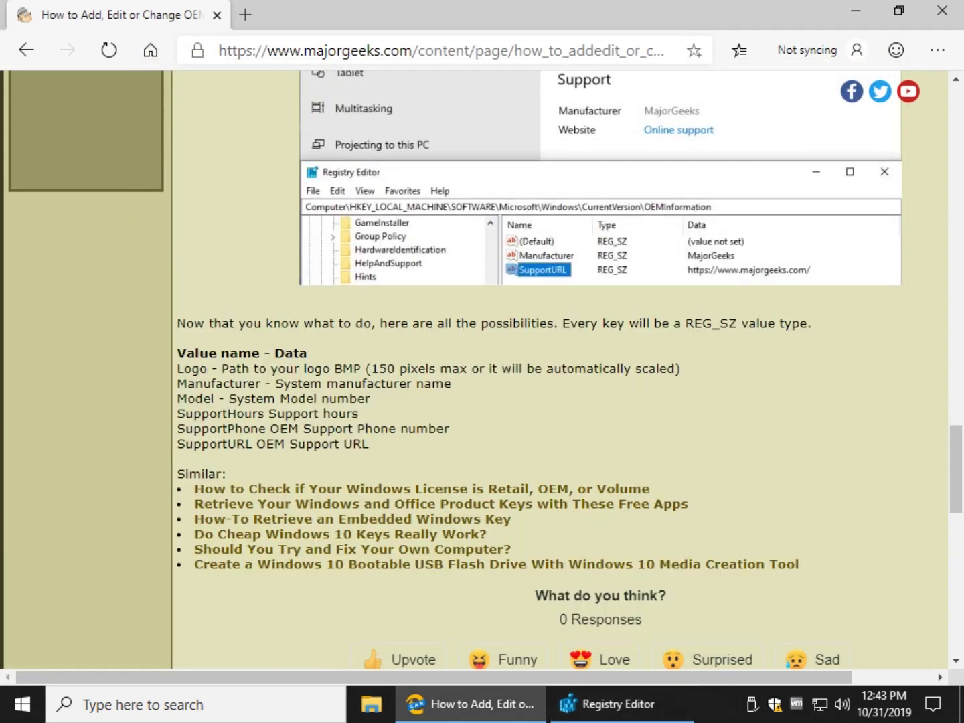
left_click(610, 703)
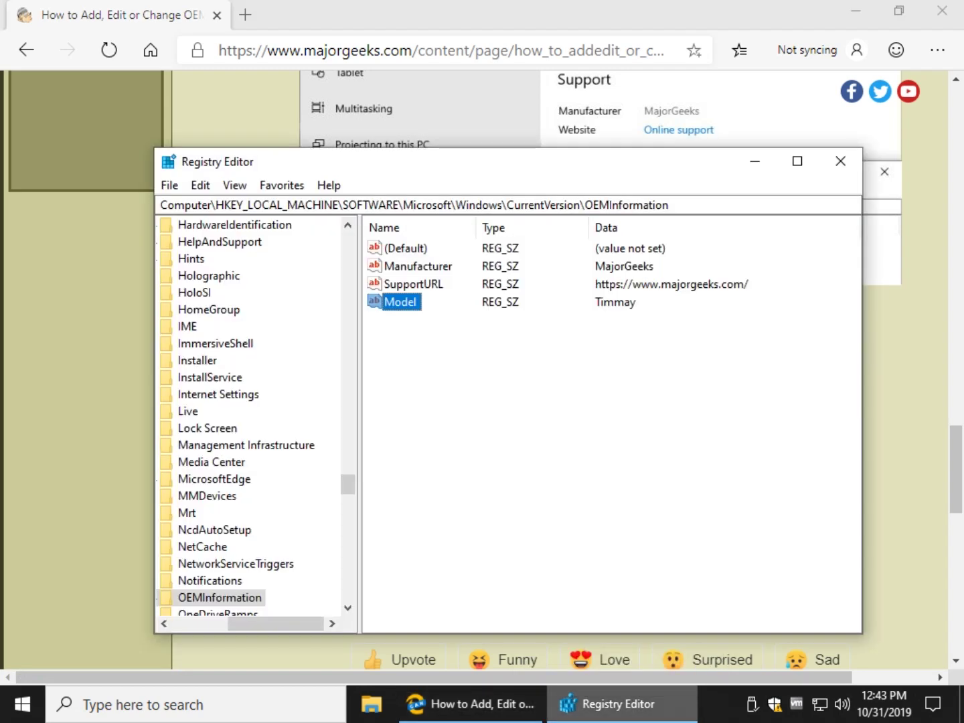
left_click(610, 703)
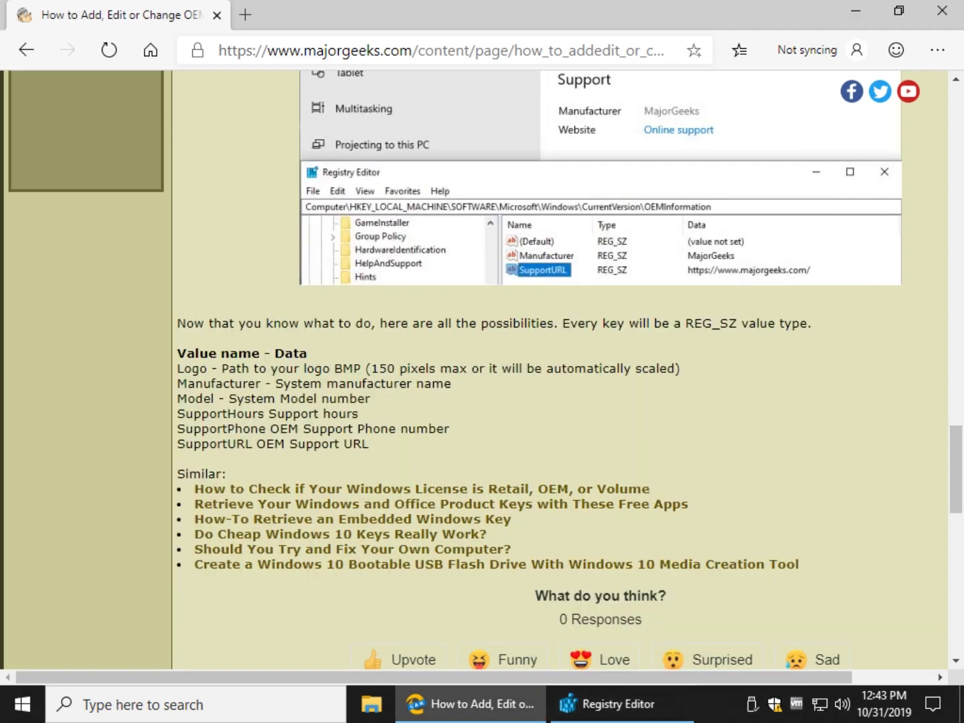
double_click(218, 413)
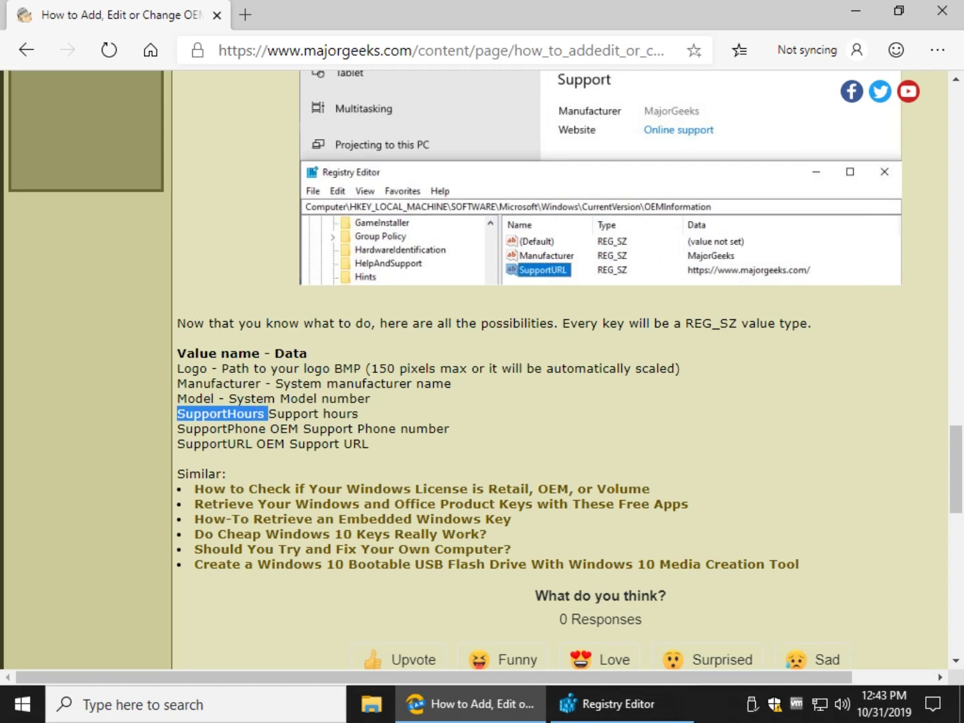
right_click(263, 414)
left_click(318, 434)
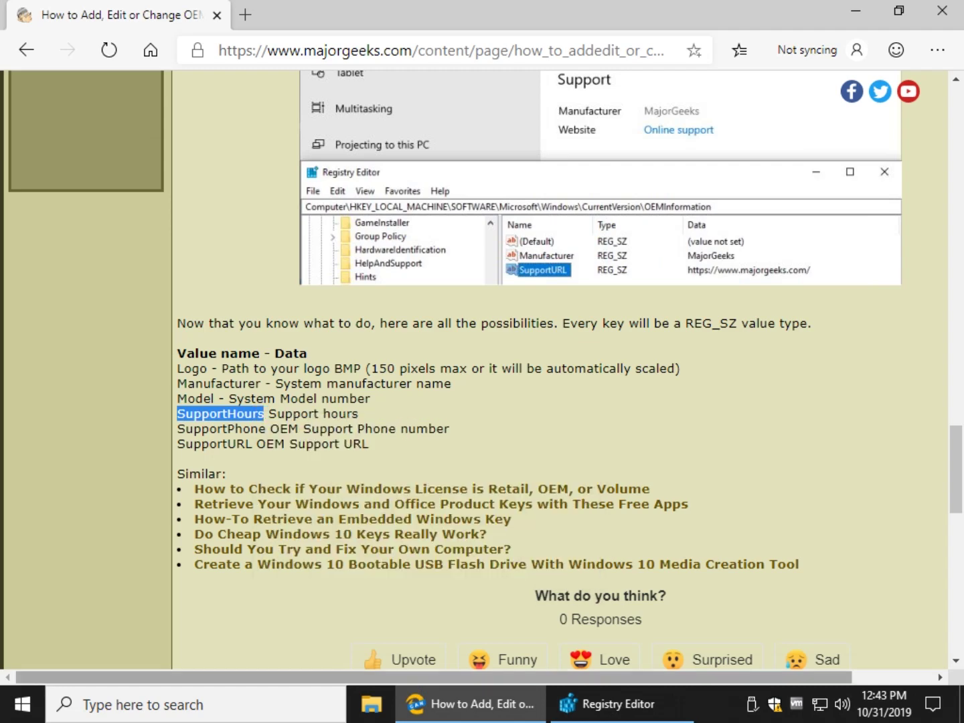
- Create a SupportHours string value with data 9:00 AM - 5:00 PM under OEMInformation
left_click(610, 703)
right_click(487, 440)
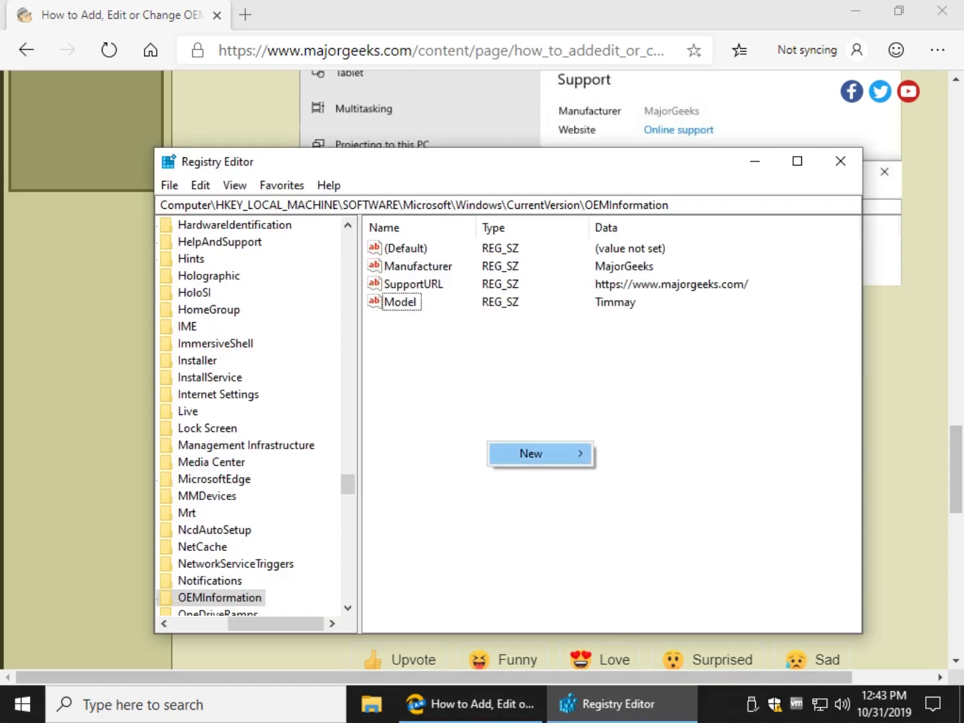
left_click(528, 454)
left_click(655, 482)
key("ctrl+v")
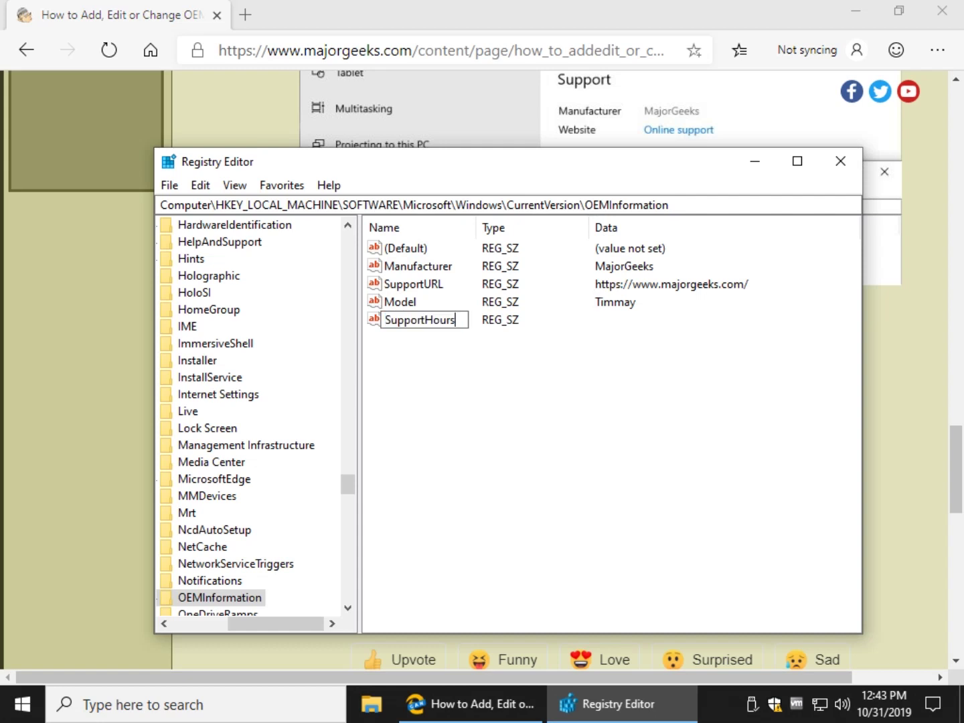
key("Return")
key("Return")
type("9")
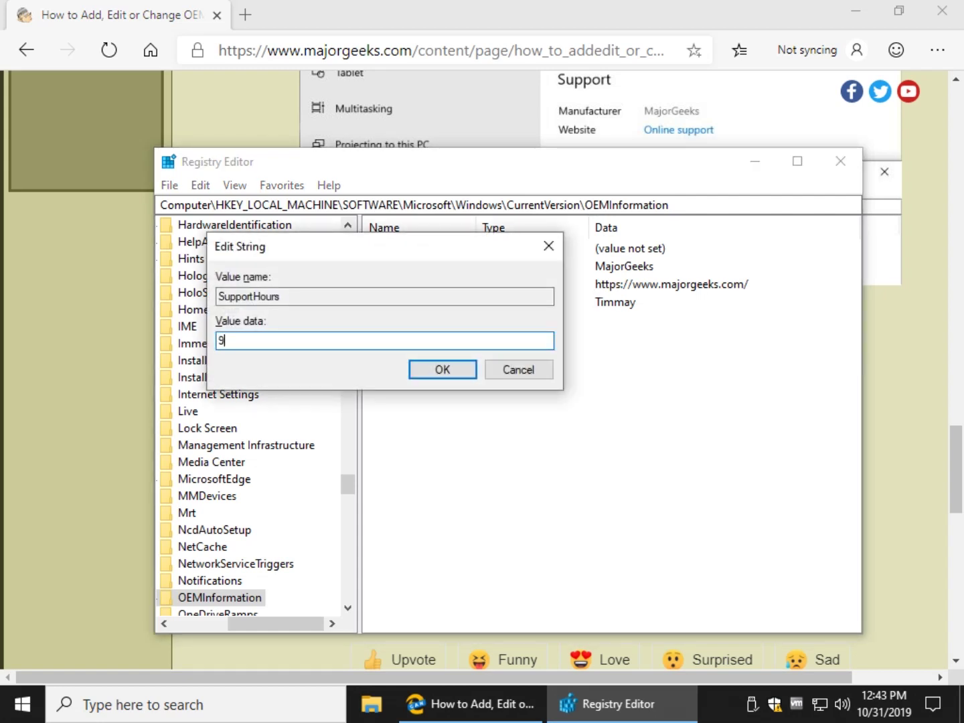
type(":00 AM - ")
type("5:00 ")
type("P")
type("M")
key("Return")
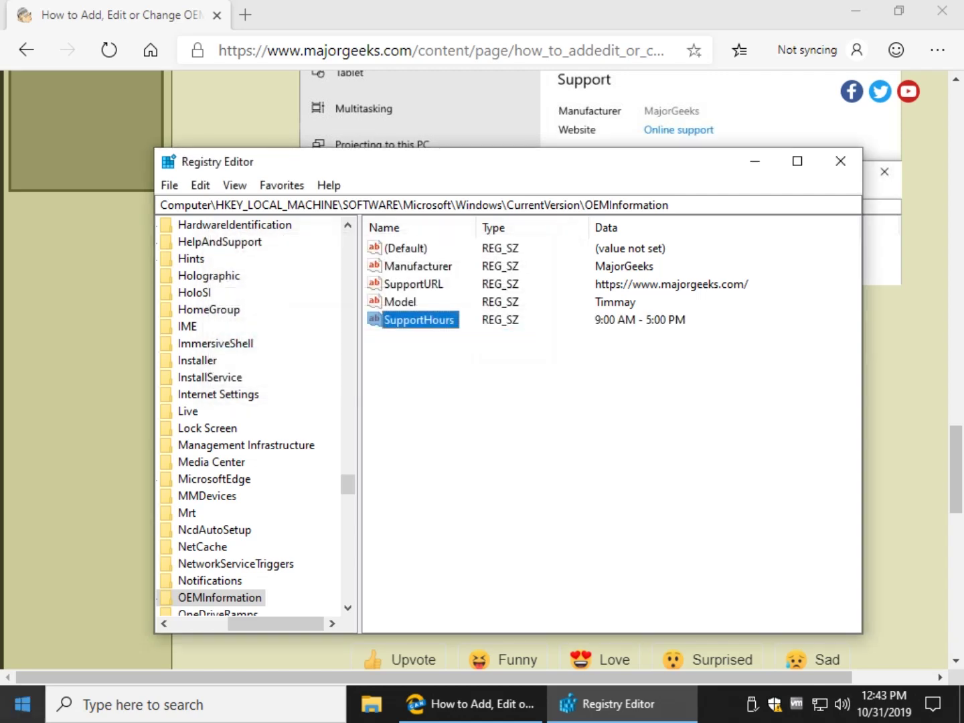
key("super")
- Go to Settings > System > About to see MajorGeeks support hours 9:00 AM - 5:00 PM
key("super+i")
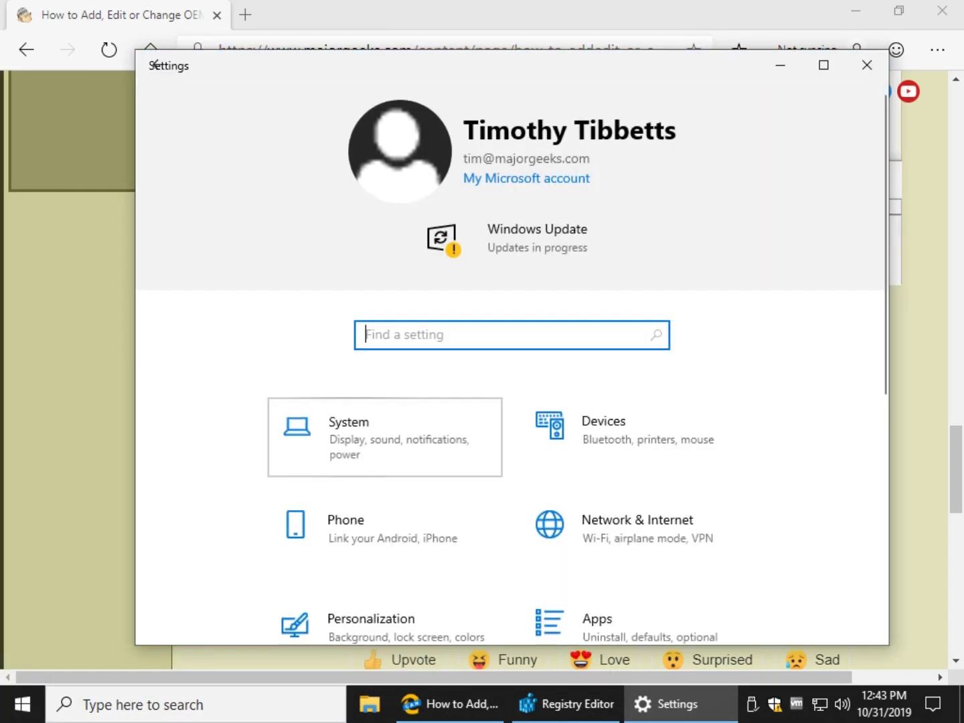
left_click(384, 436)
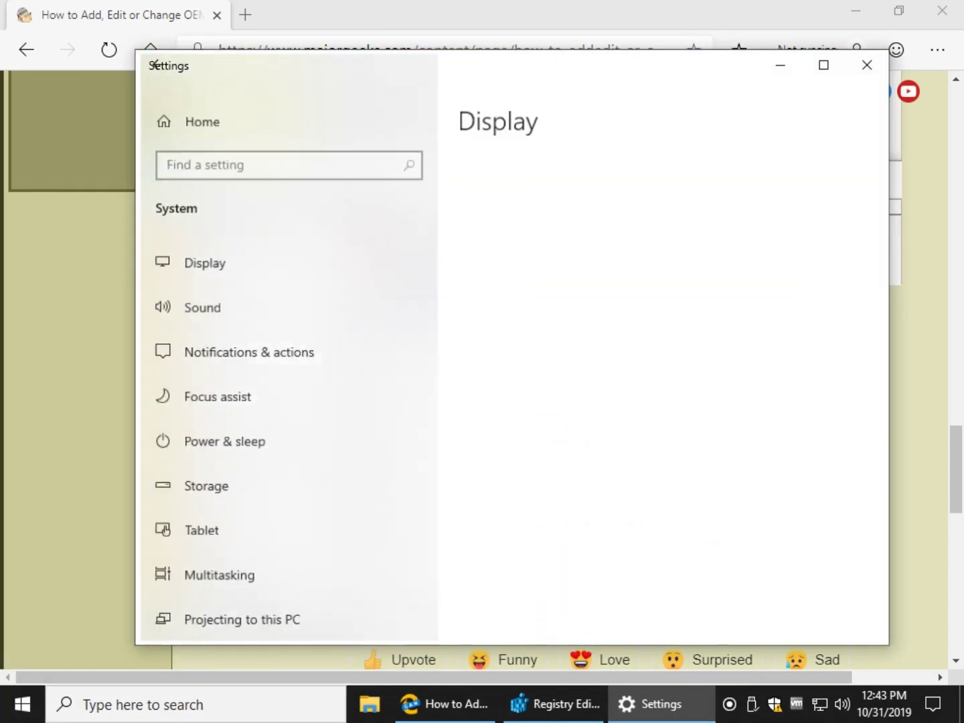
scroll(287, 376, "down", 5)
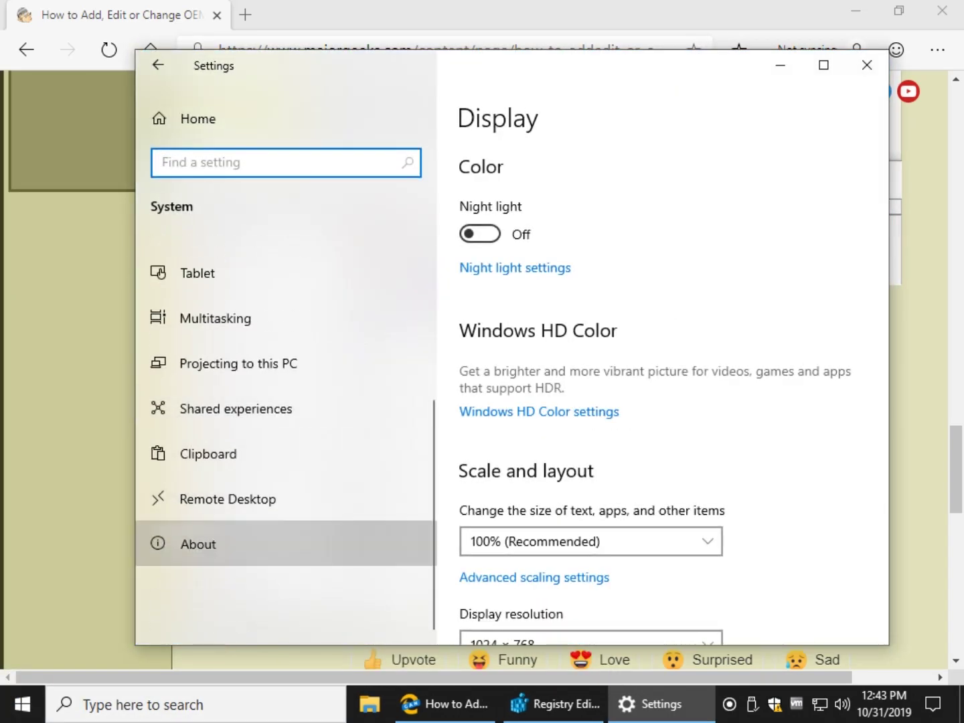
left_click(198, 545)
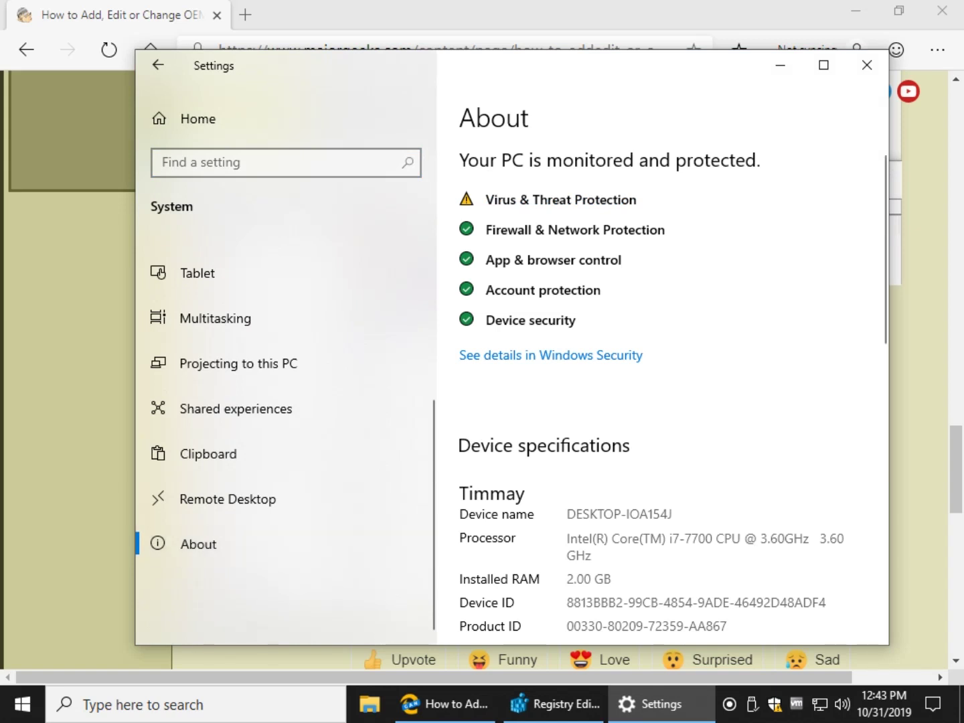
scroll(662, 377, "down", 5)
scroll(663, 376, "down", 5)
scroll(663, 377, "down", 5)
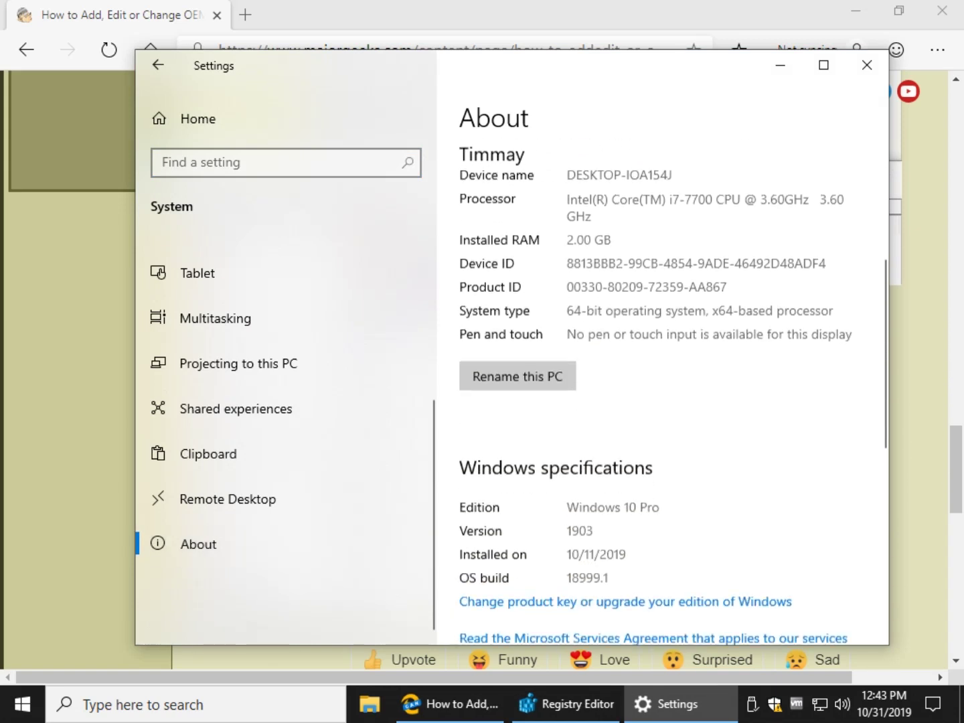
scroll(662, 377, "down", 3)
scroll(663, 377, "down", 5)
scroll(664, 377, "down", 4)
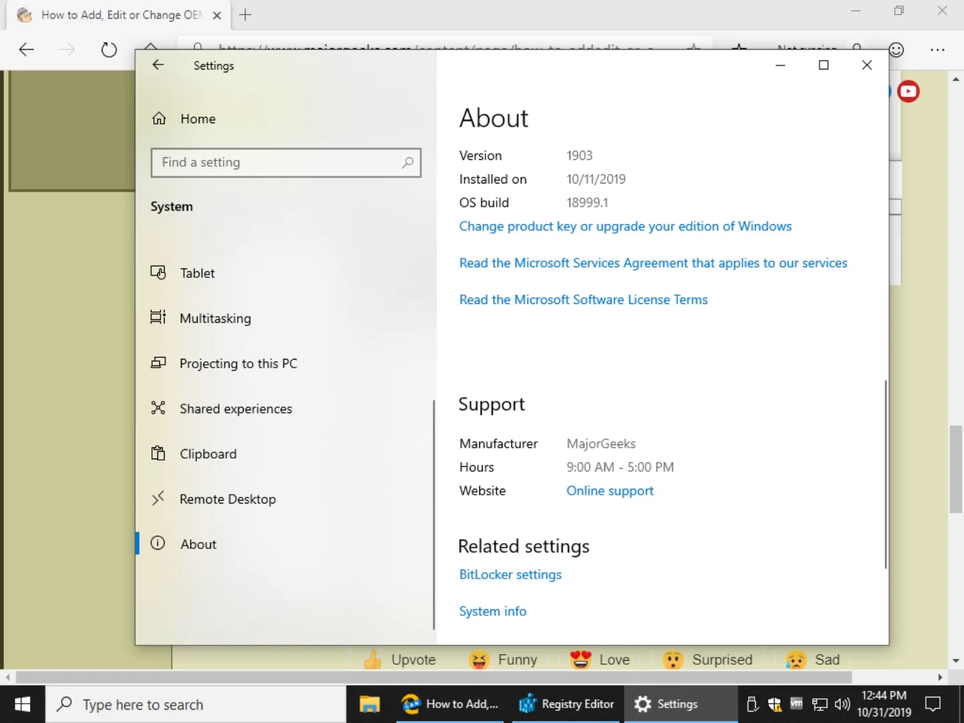
- Close Settings and Registry Editor and return to the top of the MajorGeeks article
left_click(867, 65)
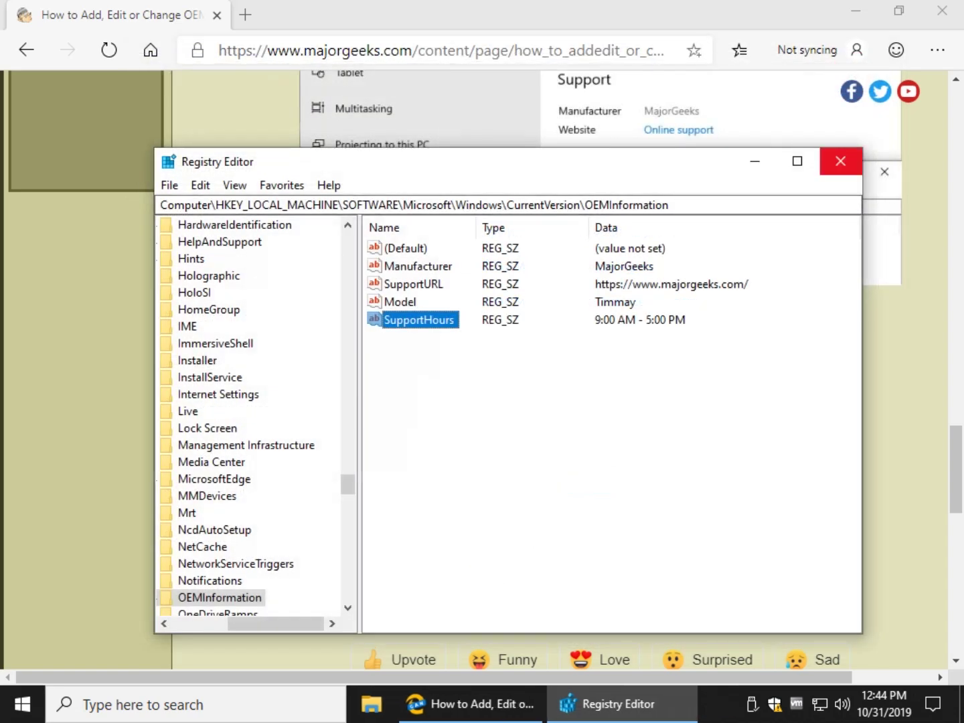
left_click(840, 160)
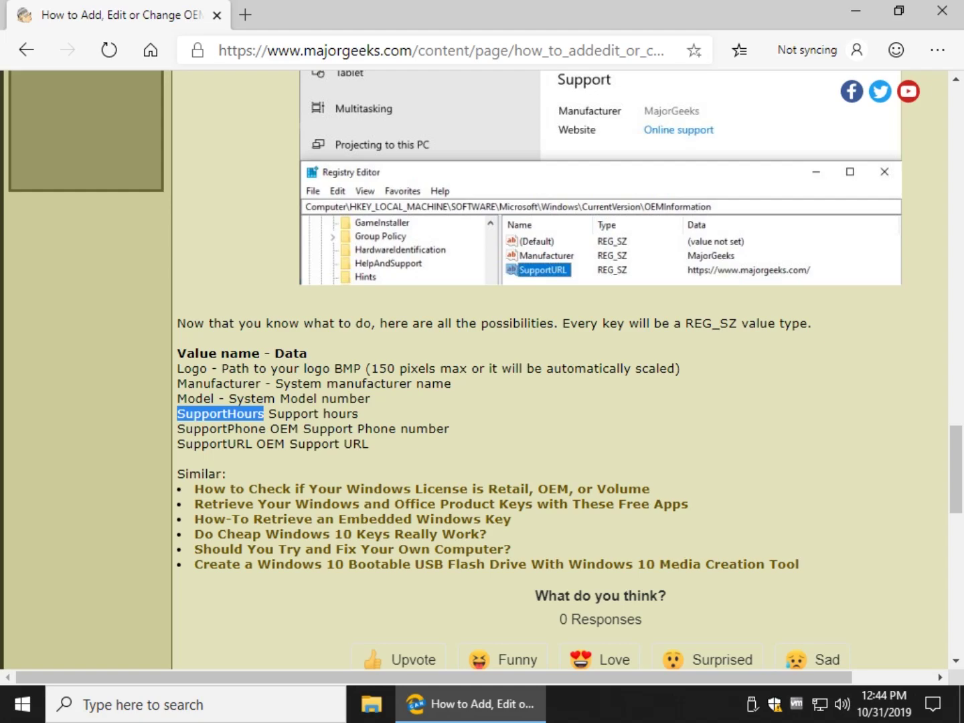
left_click(527, 377)
scroll(527, 376, "up", 3)
scroll(527, 377, "up", 2)
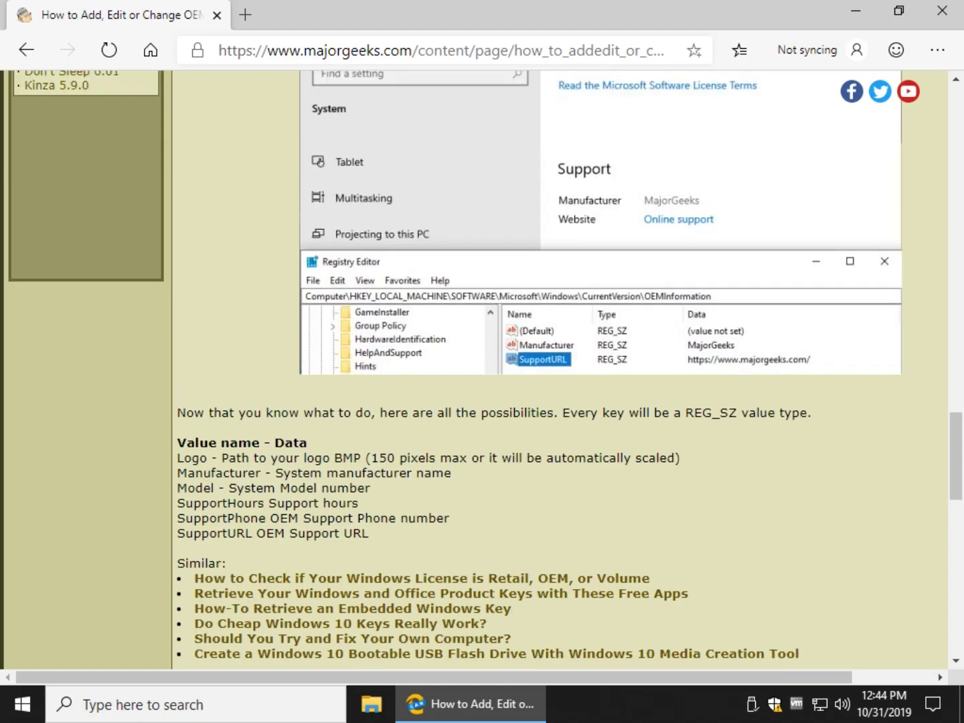
scroll(528, 376, "up", 6)
scroll(527, 377, "up", 5)
scroll(527, 377, "up", 5)
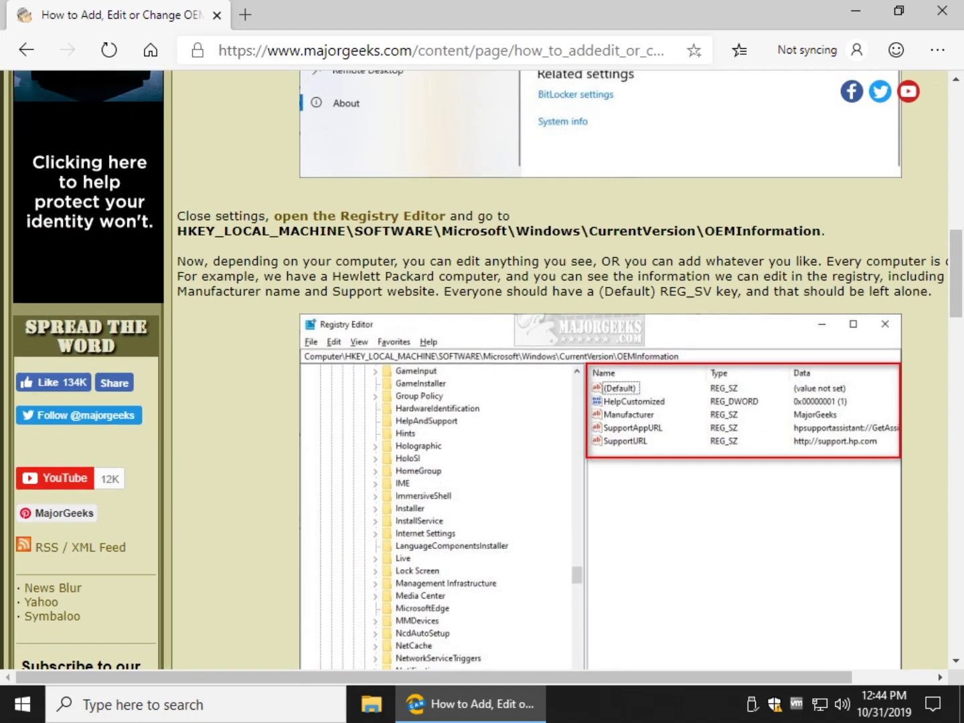
scroll(527, 377, "up", 5)
scroll(527, 377, "up", 3)
scroll(527, 377, "down", 3)
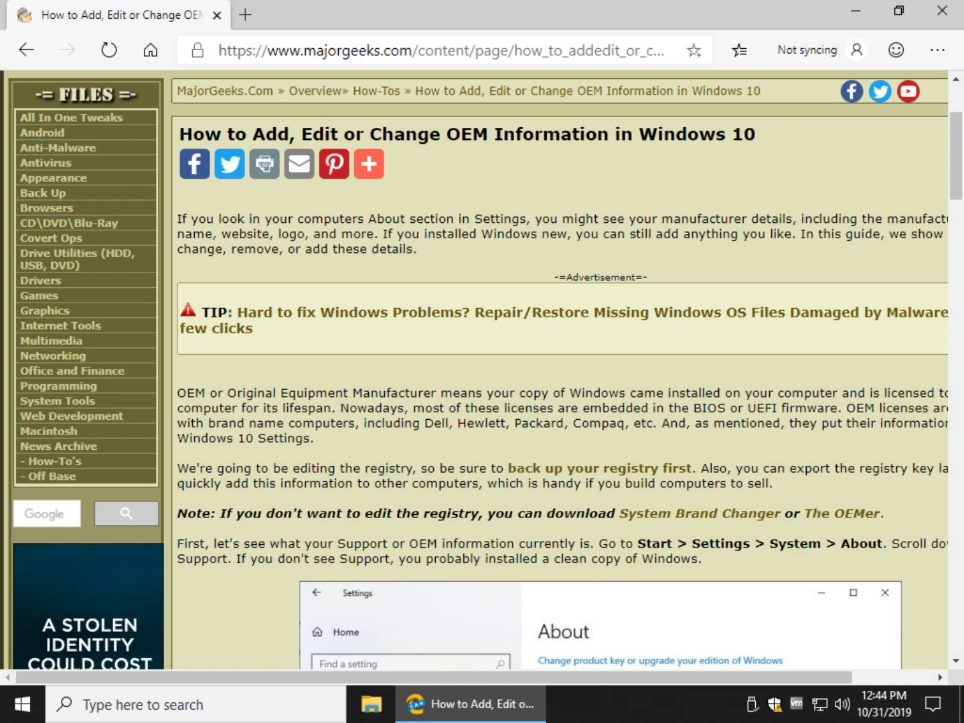
scroll(482, 376, "up", 3)
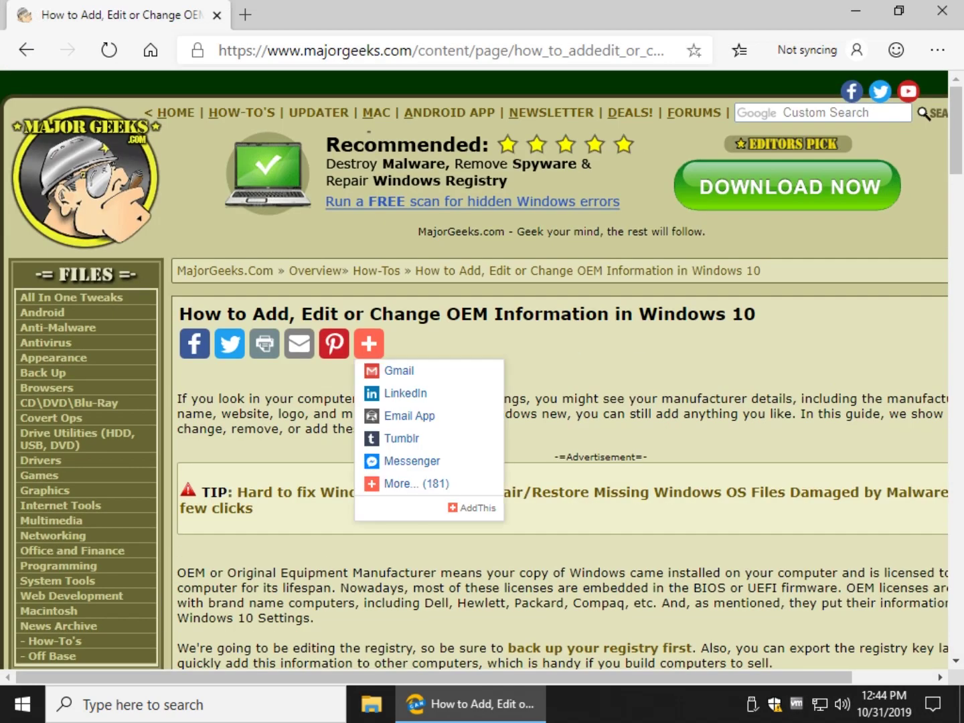
left_click_drag(178, 399, 418, 429)
left_click(528, 445)
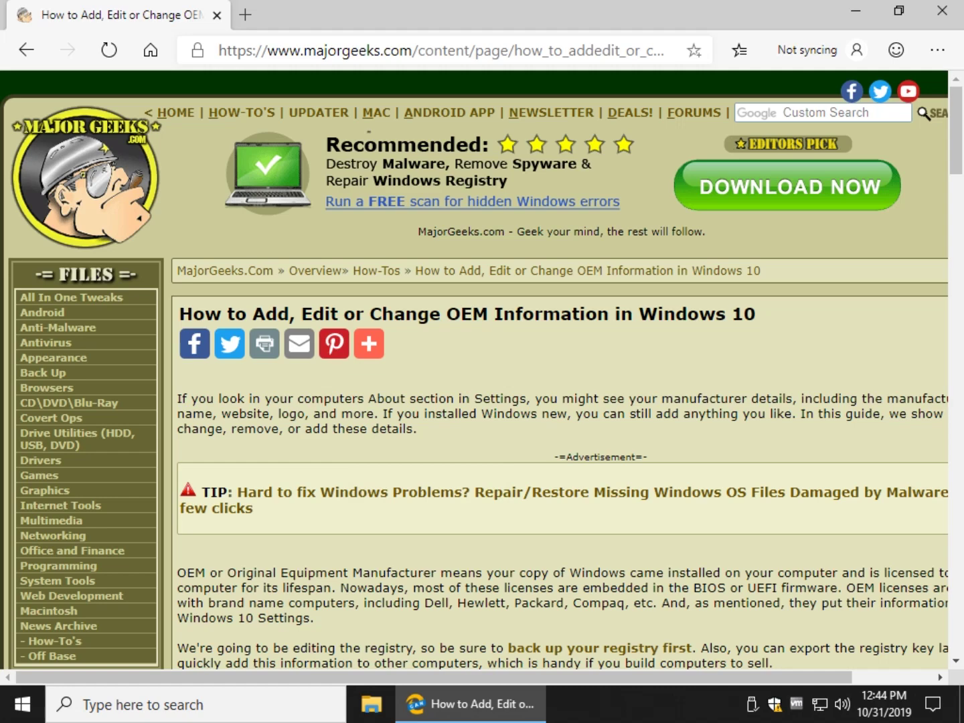